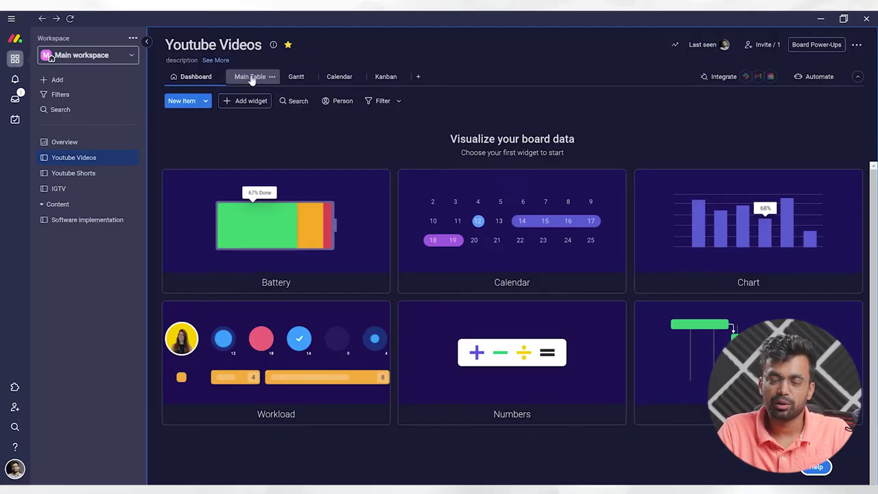
Cycle the Youtube Videos board through Main Table, Gantt, Calendar and Kanban views.
click(255, 78)
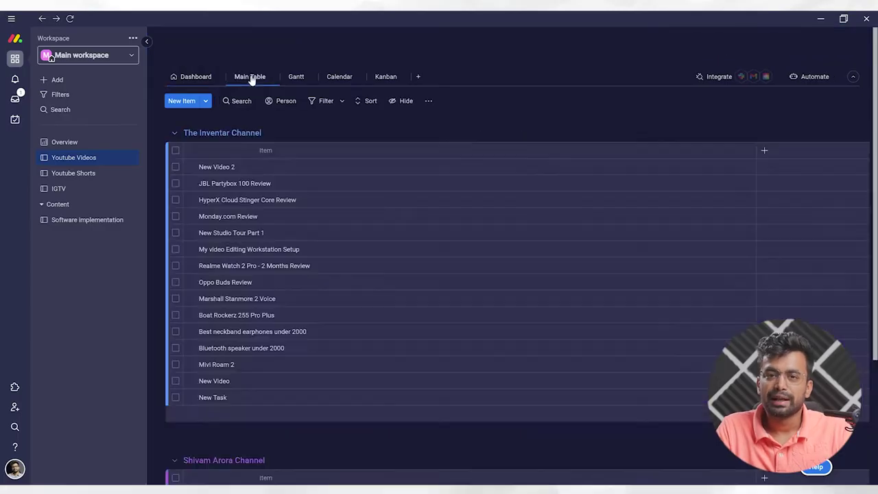
click(297, 79)
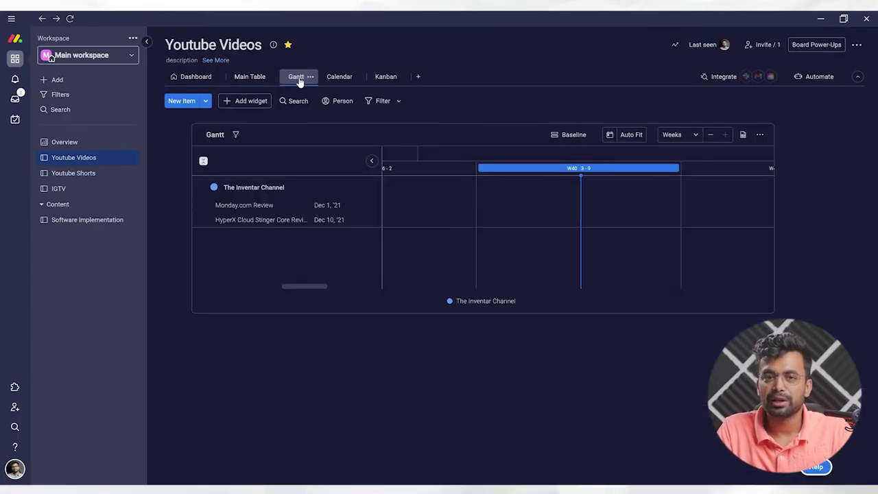
click(339, 78)
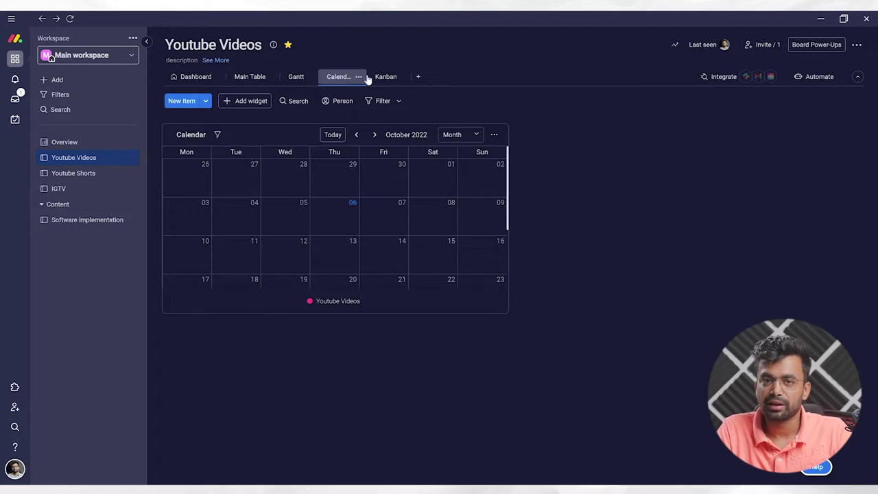
click(386, 77)
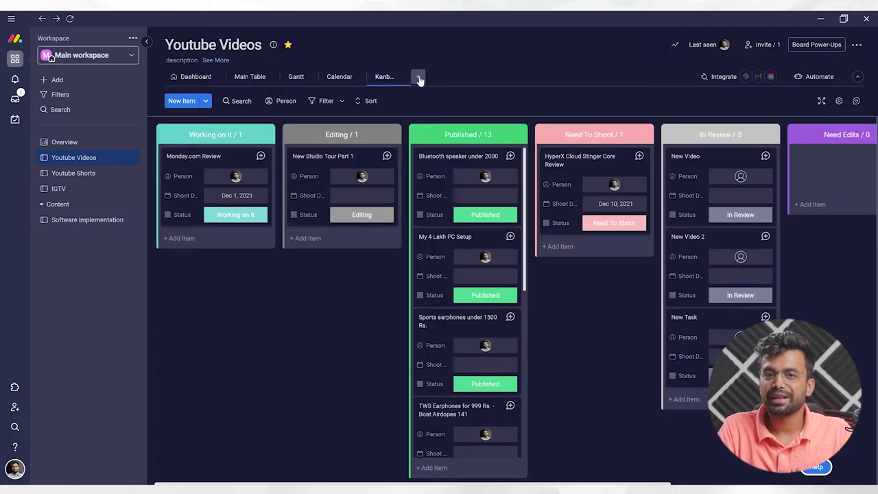
Browse the full views catalogue, then visit the Overview dashboard and return to Youtube Videos.
click(418, 78)
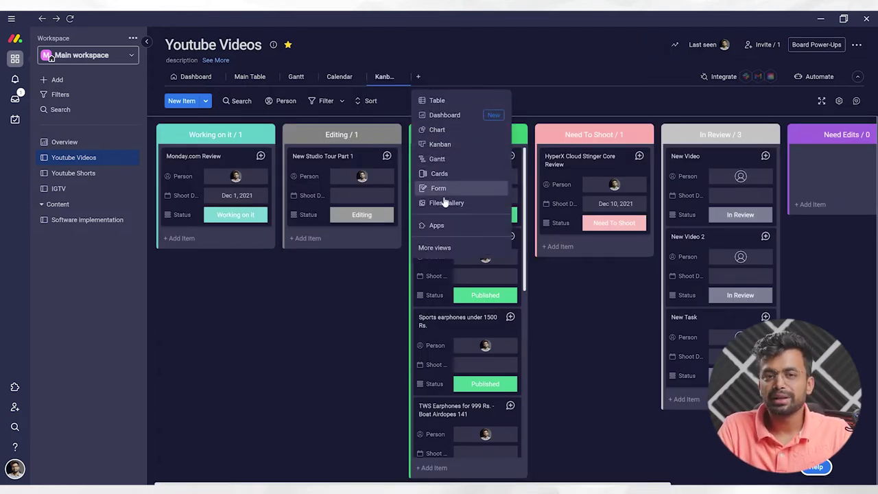
click(447, 251)
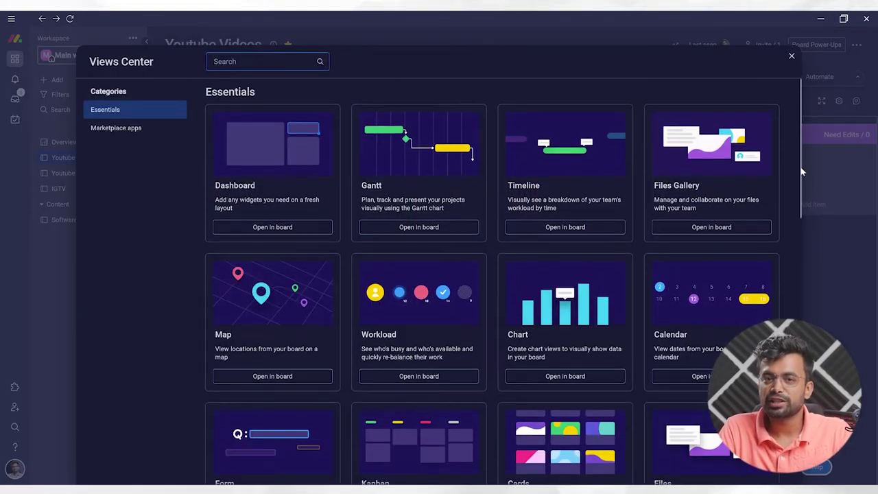
drag(798, 170, 803, 214)
key(Escape)
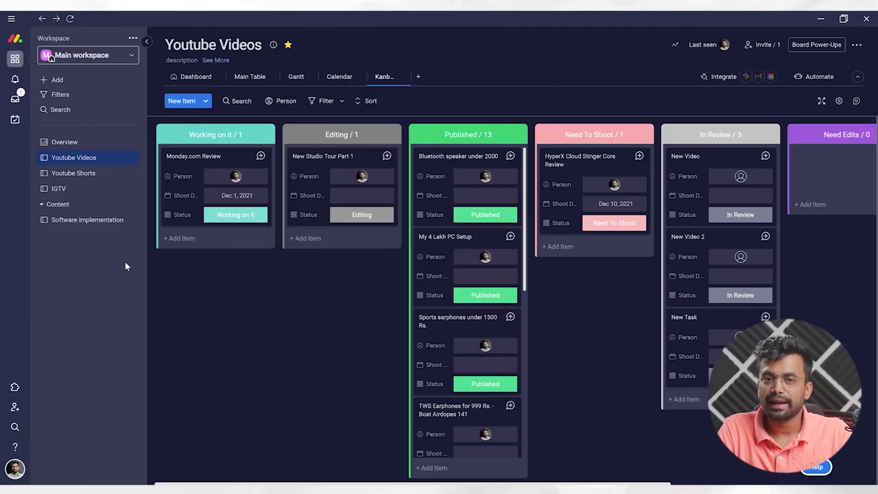
click(65, 142)
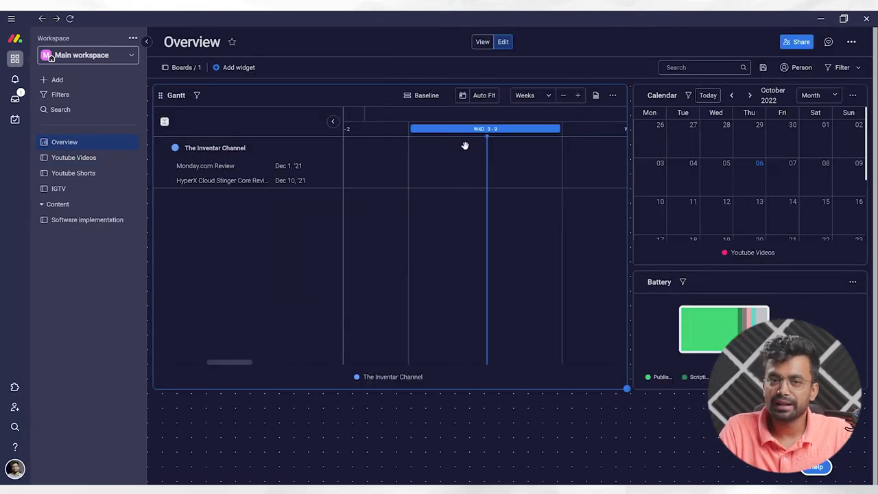
click(59, 158)
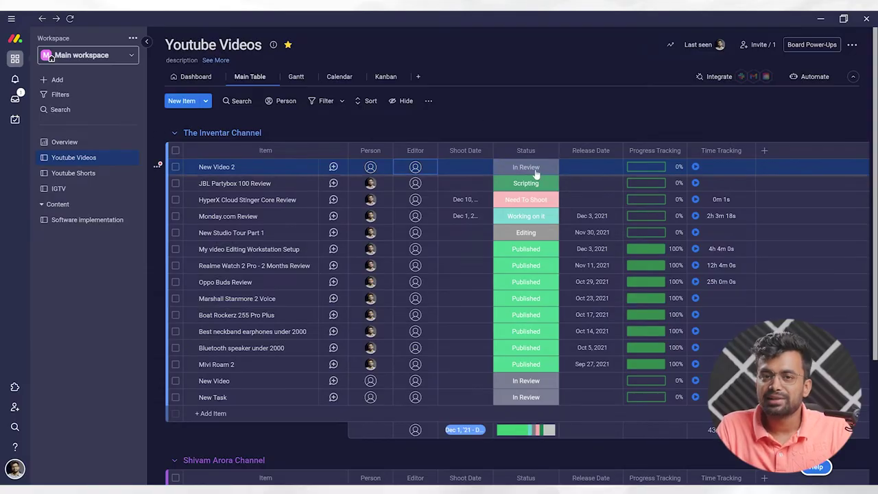
Change New Video 2's status through Scripting and Need To Shoot to Need Edits.
click(535, 172)
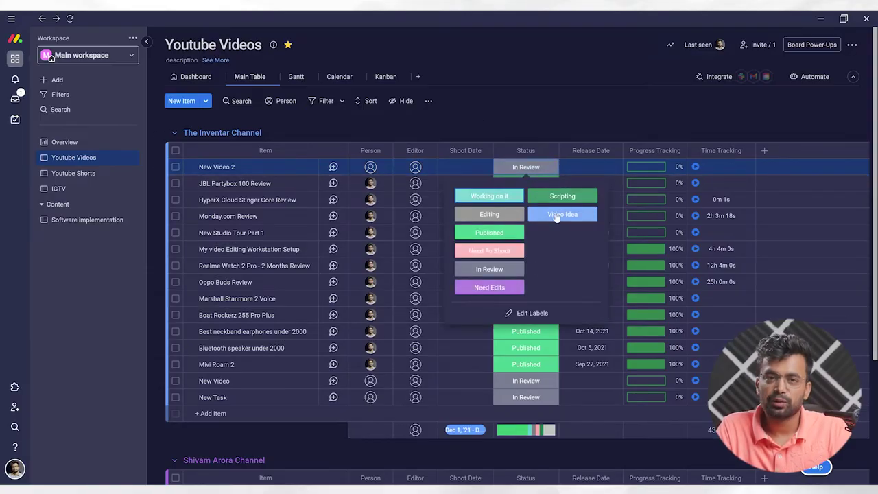
click(584, 200)
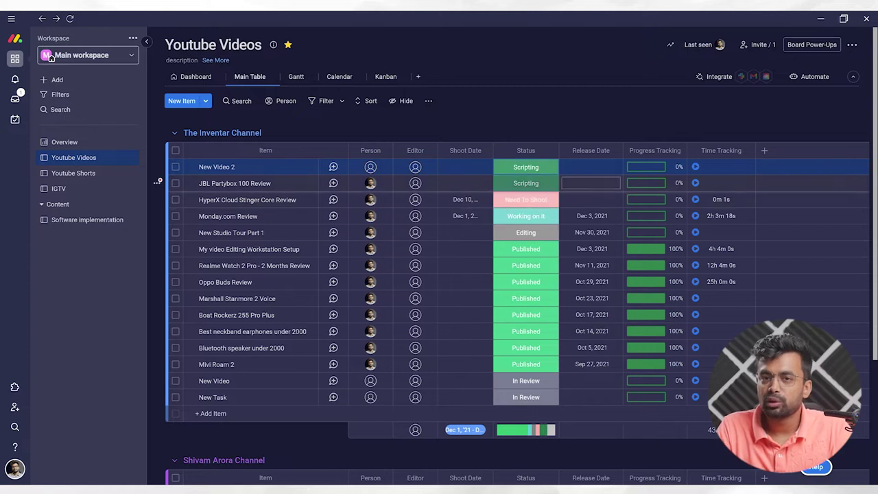
click(530, 170)
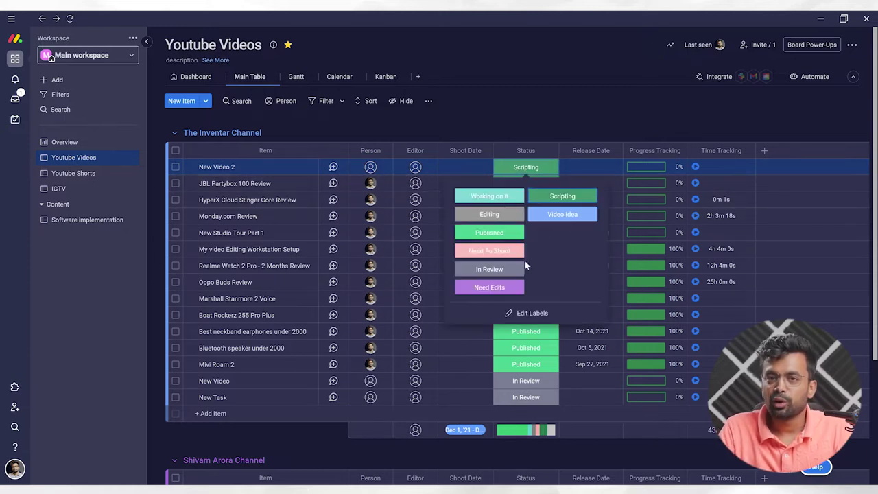
click(488, 251)
click(526, 166)
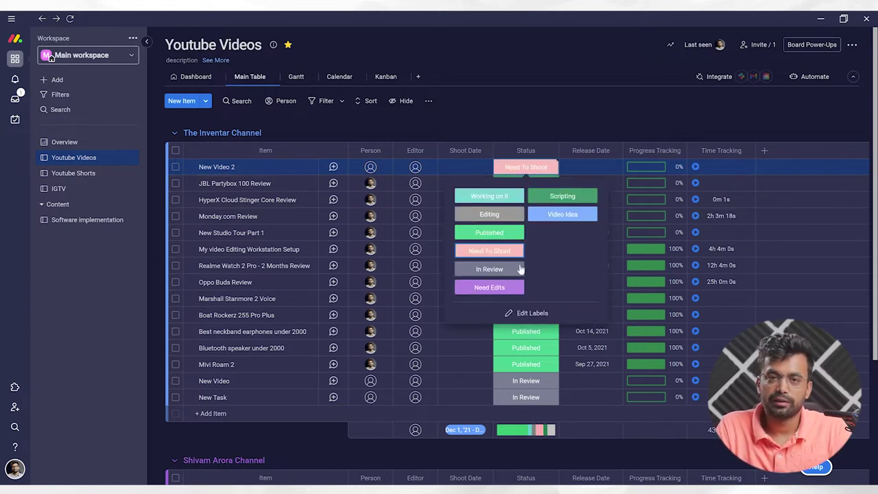
click(491, 288)
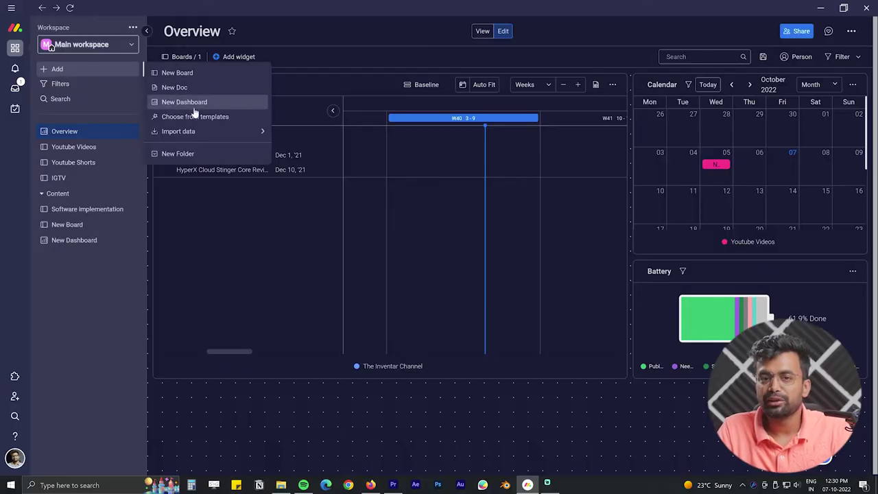
Browse the ready-made board templates gallery, scrolling through the available templates.
click(194, 117)
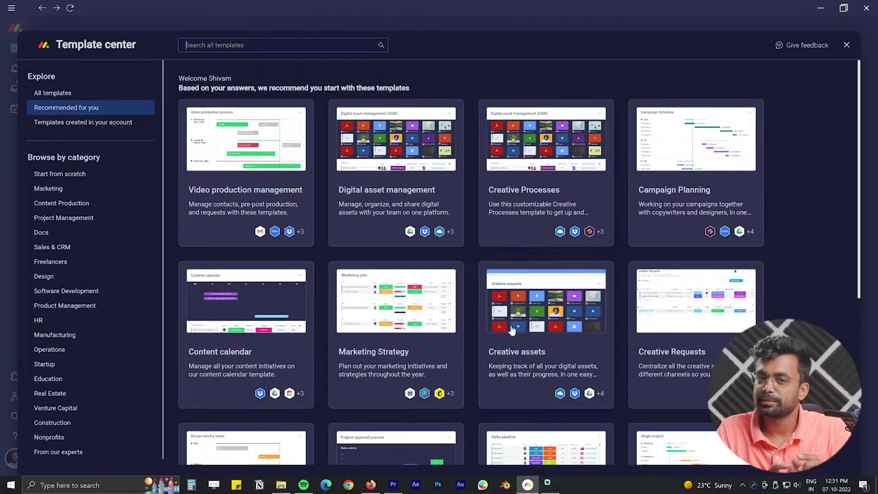
scroll(719, 165, down, 2)
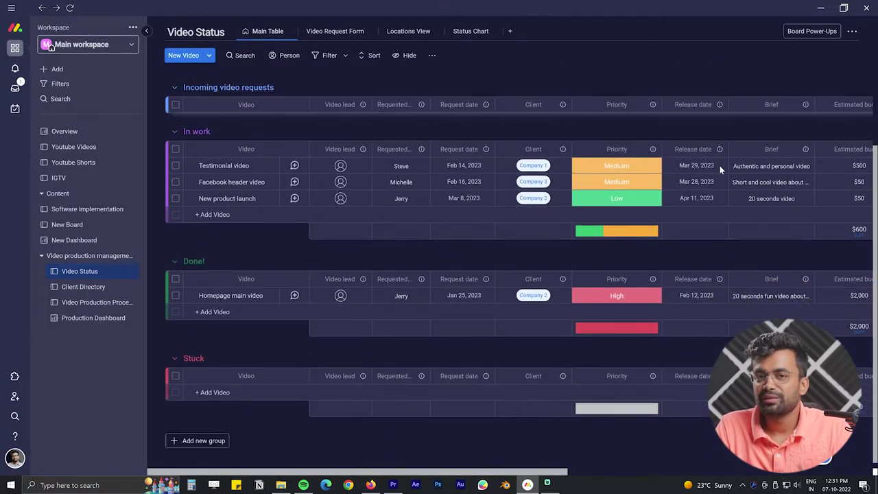
scroll(704, 274, up, 3)
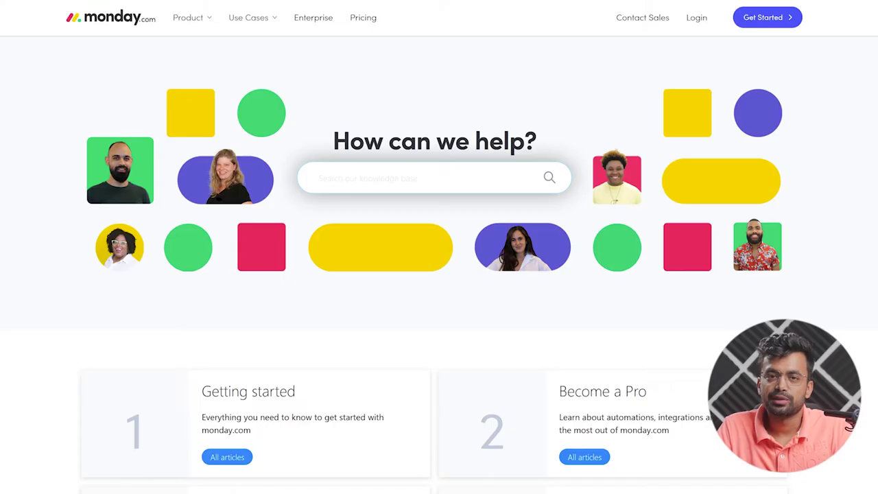
scroll(273, 170, down, 5)
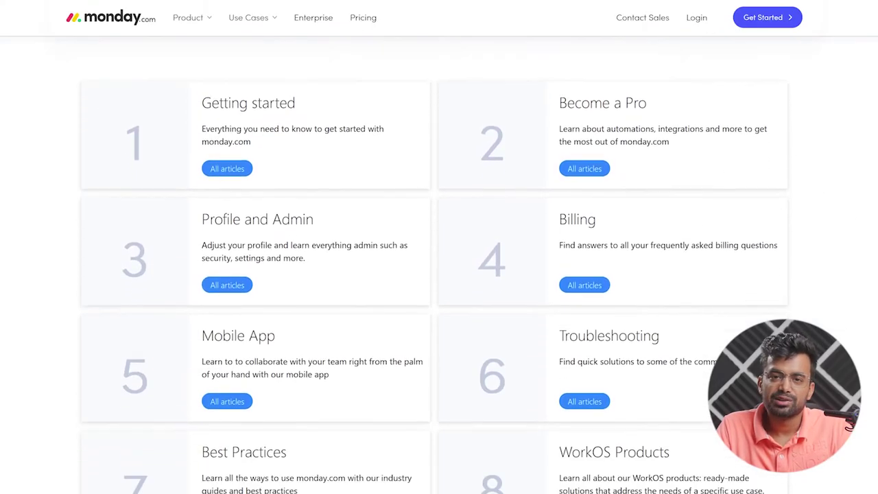
Open the Getting Started help articles and scroll through them.
click(227, 159)
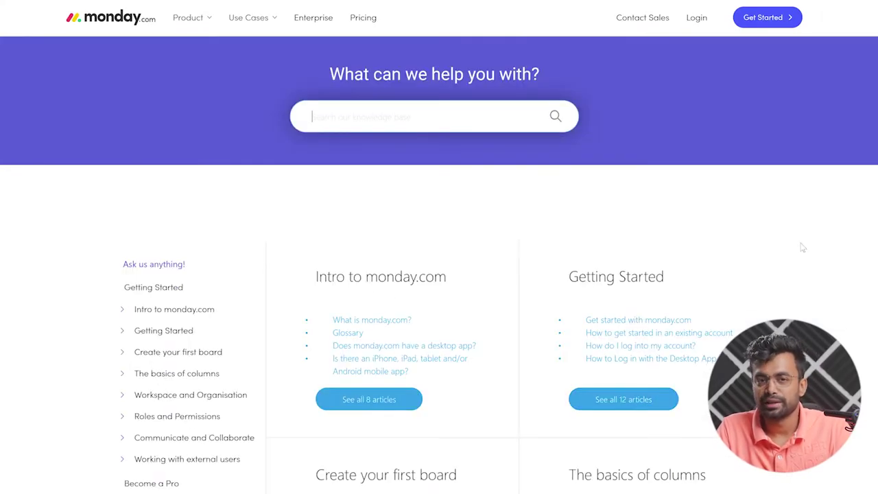
scroll(800, 247, down, 5)
scroll(439, 265, down, 2)
scroll(438, 265, down, 2)
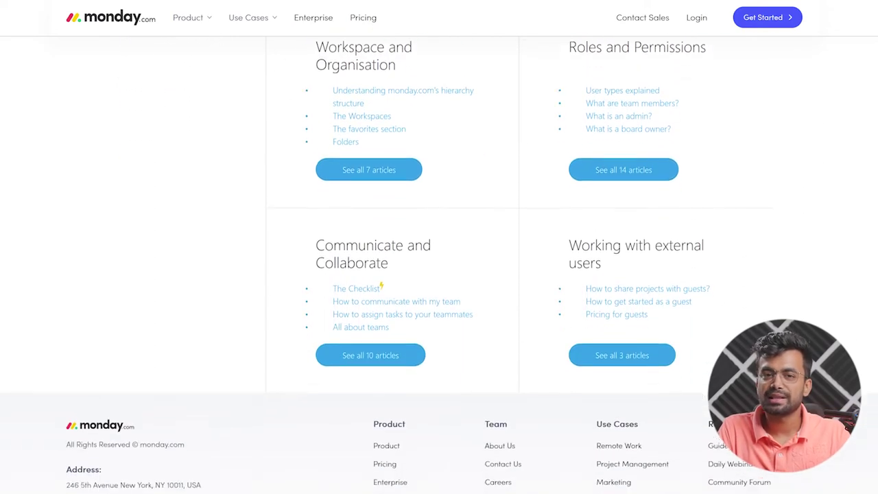
scroll(438, 265, up, 5)
scroll(438, 265, up, 1)
Open the Mobile app 'Basics to get started' articles and scroll far down the page.
click(144, 371)
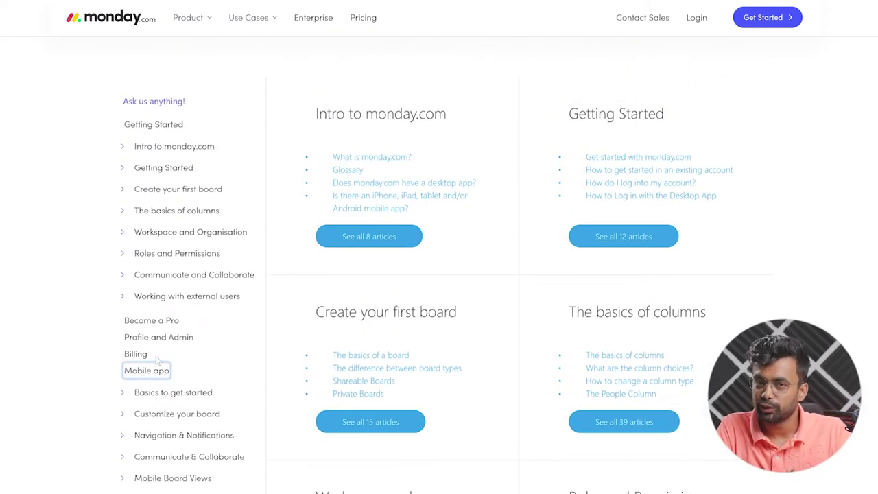
click(160, 392)
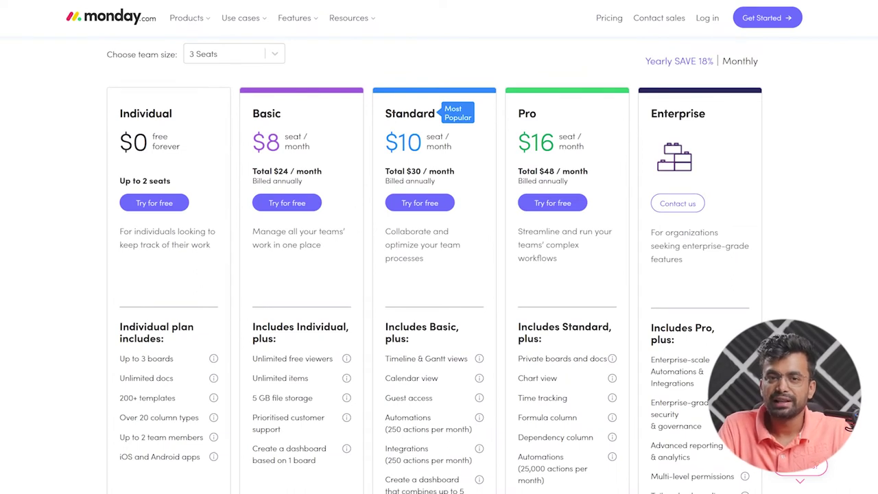
scroll(434, 274, down, 5)
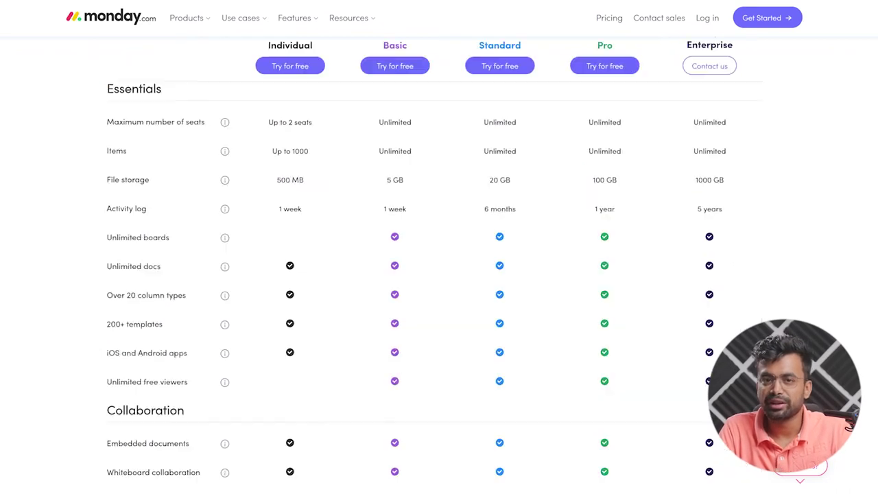
scroll(435, 274, down, 1)
scroll(435, 274, down, 1)
scroll(434, 274, down, 1)
scroll(434, 274, down, 1)
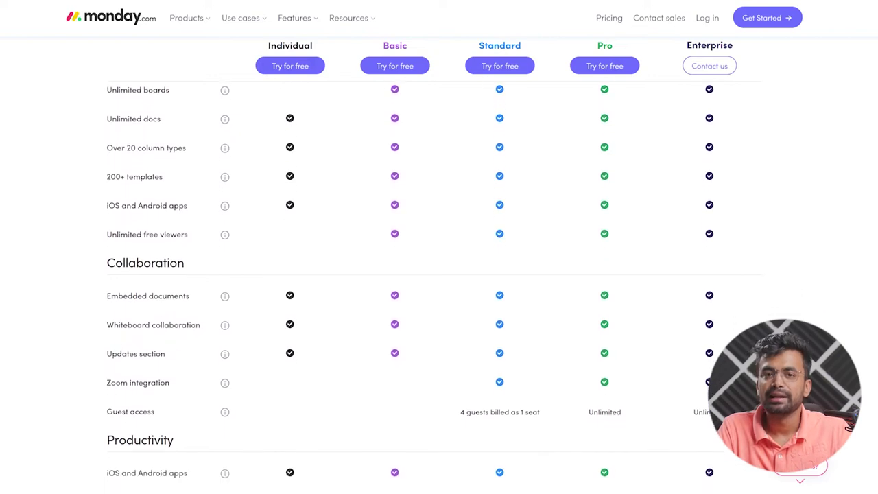
scroll(434, 274, down, 1)
scroll(434, 275, down, 1)
scroll(435, 274, down, 1)
scroll(434, 274, down, 1)
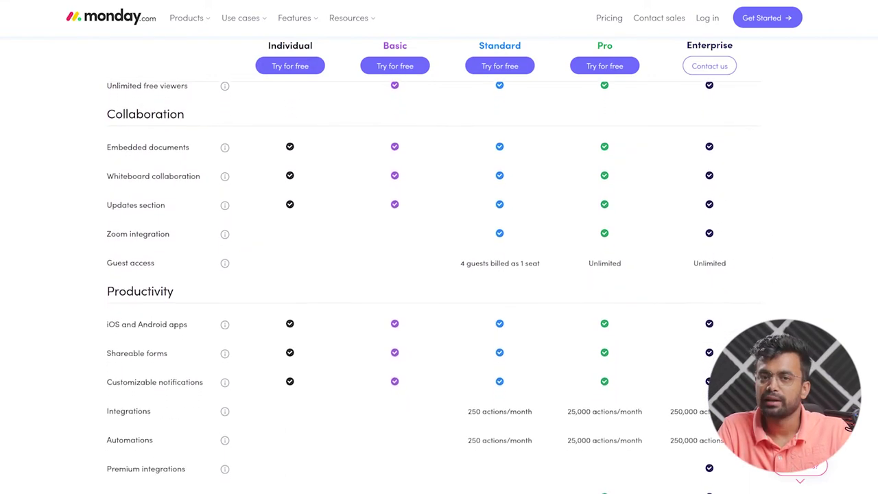
scroll(434, 274, down, 1)
scroll(435, 274, down, 1)
scroll(434, 275, down, 1)
scroll(434, 274, down, 1)
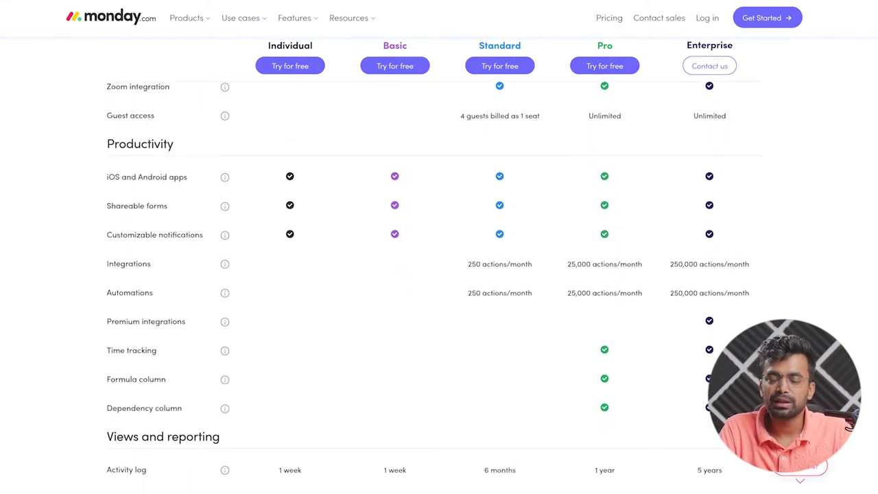
scroll(435, 274, down, 1)
scroll(435, 275, down, 1)
scroll(435, 274, down, 1)
scroll(435, 275, down, 1)
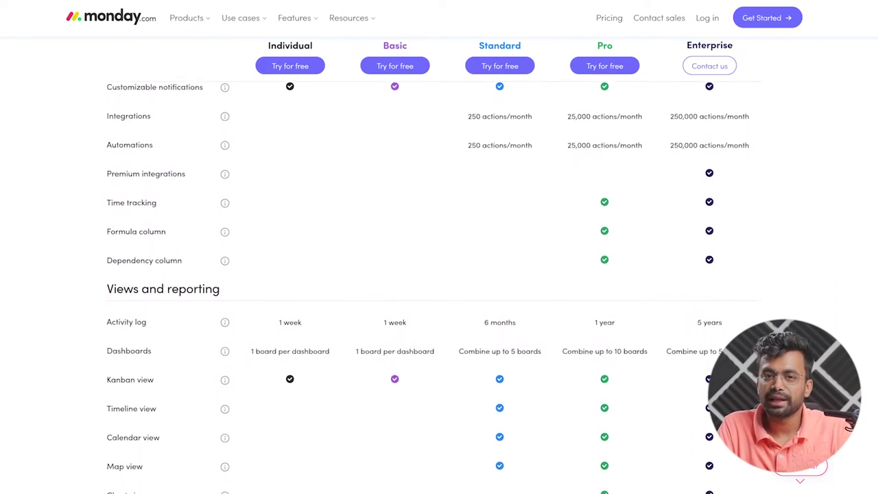
scroll(434, 275, down, 1)
scroll(434, 274, down, 1)
scroll(435, 275, down, 1)
scroll(434, 274, down, 1)
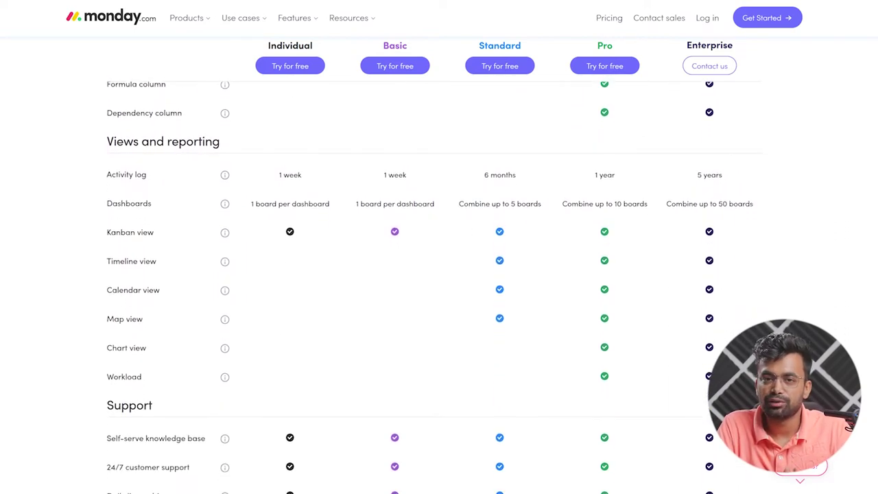
scroll(435, 274, down, 1)
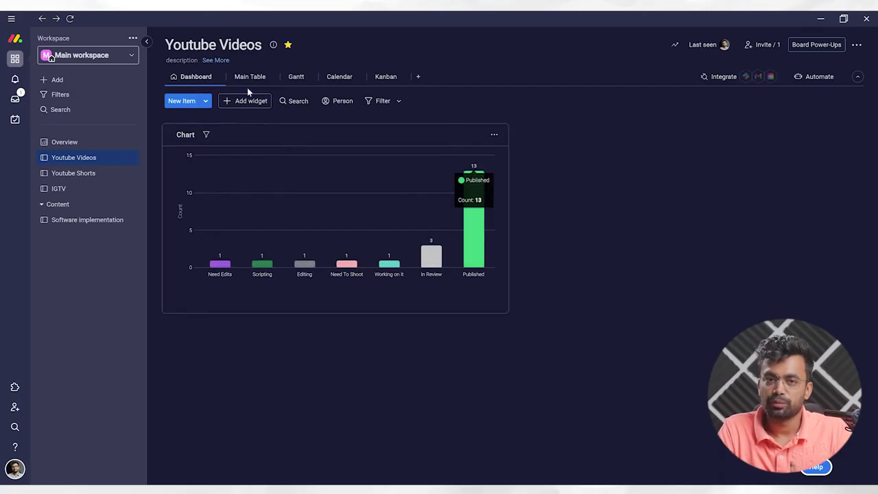
Add a Battery widget beside the status count chart on the Youtube Videos dashboard.
click(248, 100)
click(273, 199)
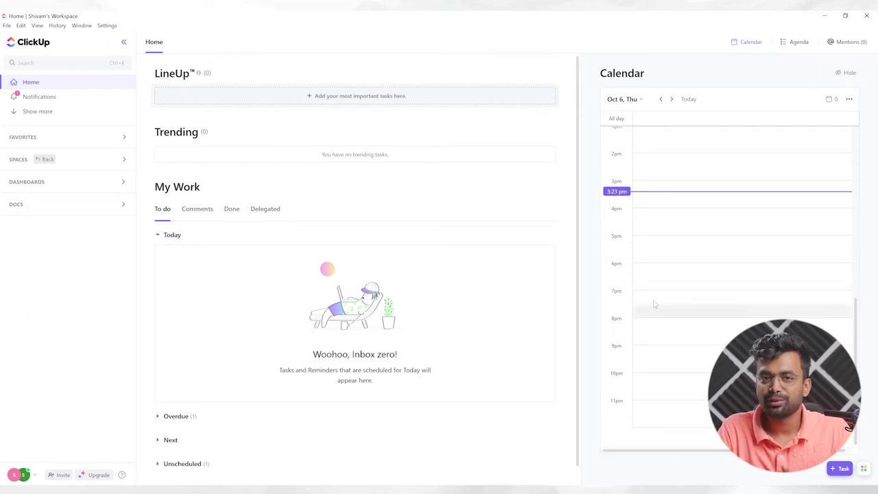
Discard a trial 6pm–9pm calendar block, then check notifications and expand Spaces.
drag(658, 269, 663, 346)
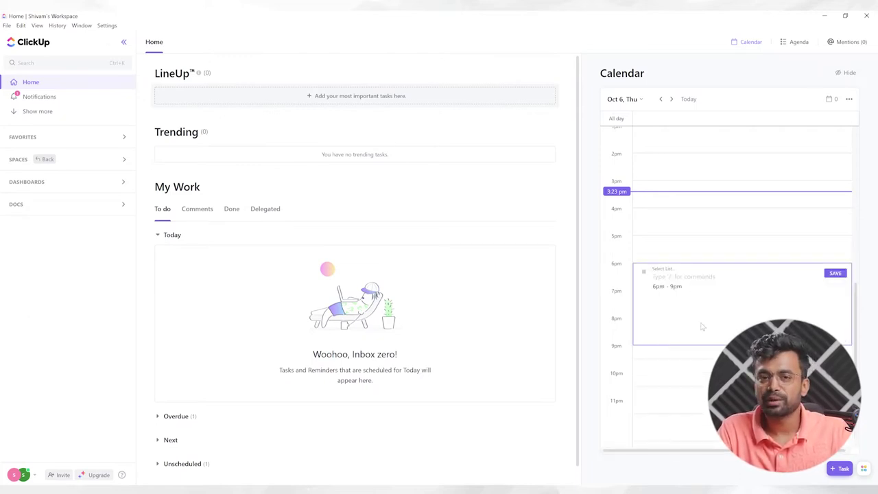
click(834, 274)
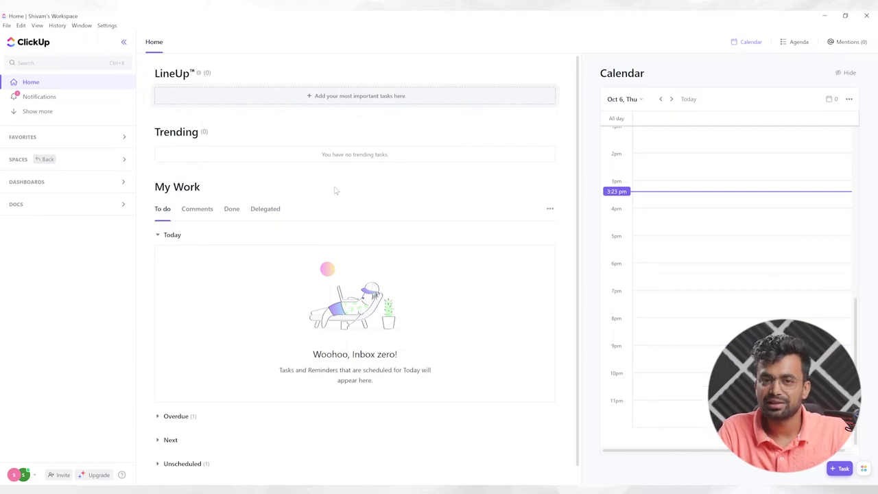
click(39, 98)
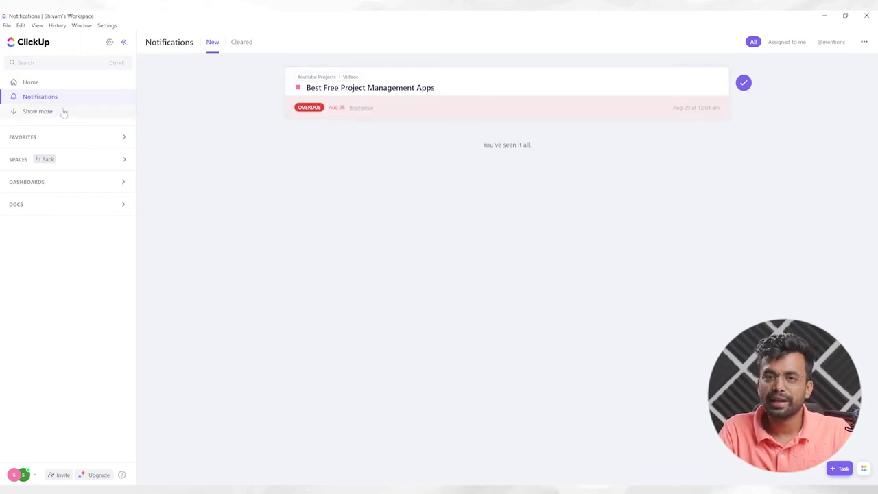
click(63, 186)
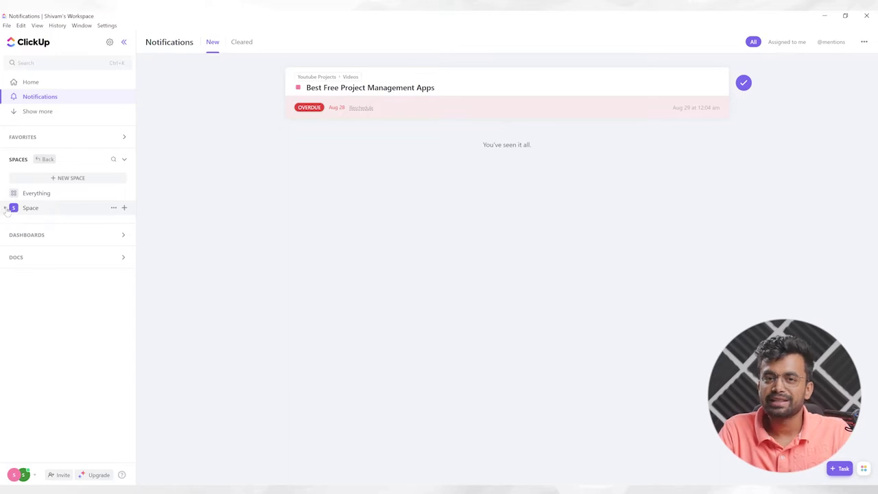
Reveal the Space folders, then block out 4pm–6pm on today's Home calendar.
click(5, 209)
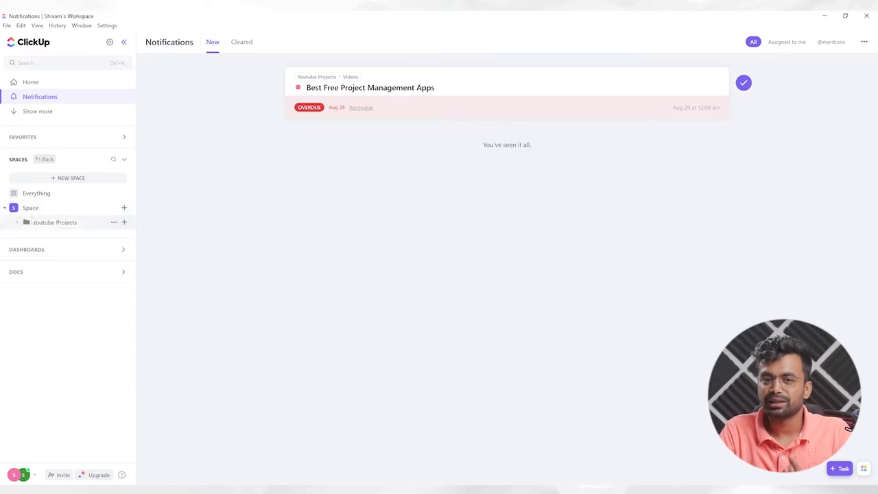
click(40, 84)
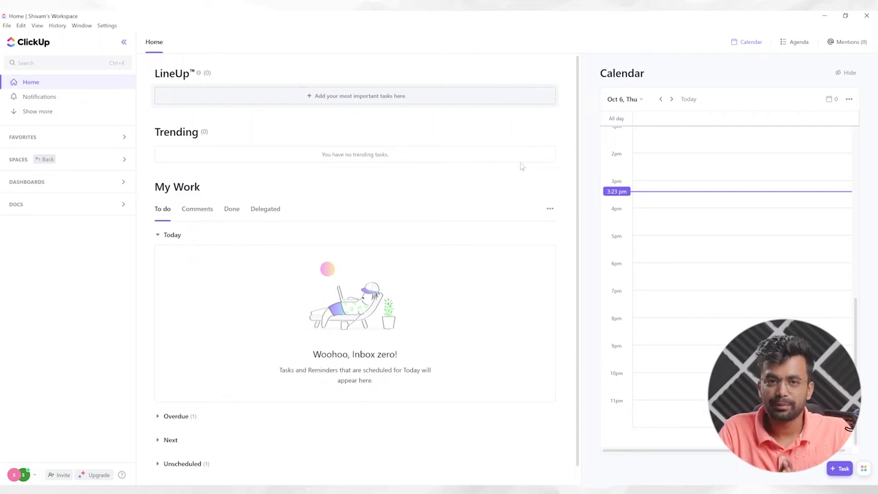
drag(670, 217, 670, 270)
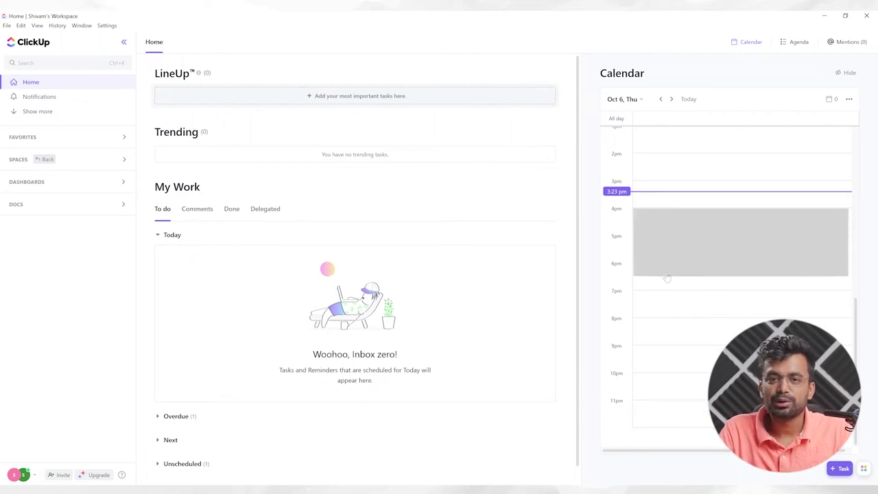
Visit Goals, then open Youtube Projects in the Board layout.
click(37, 111)
click(29, 111)
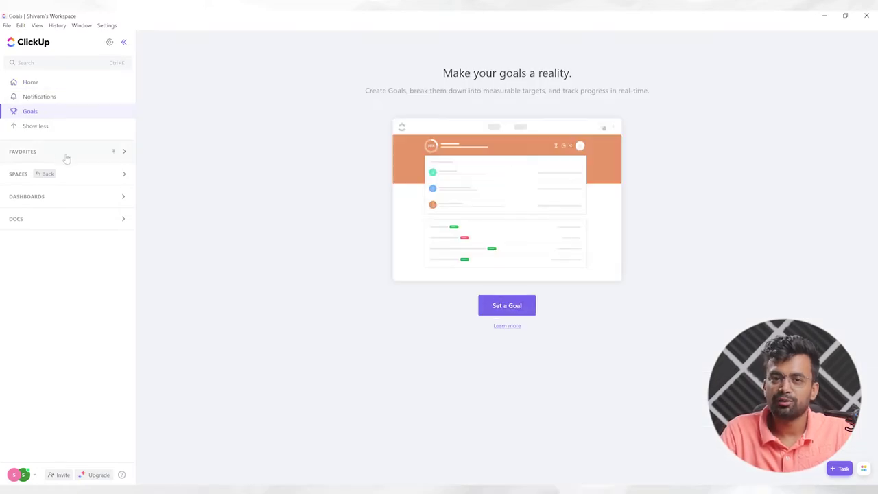
click(69, 201)
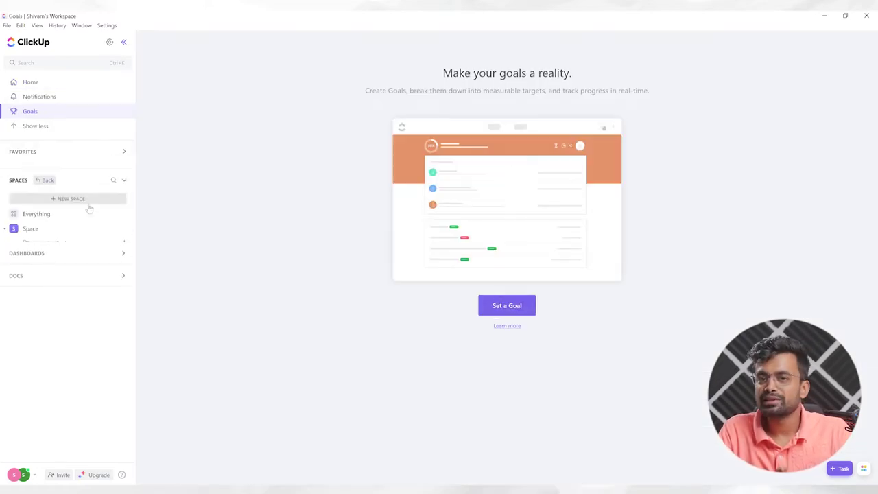
click(30, 222)
click(55, 236)
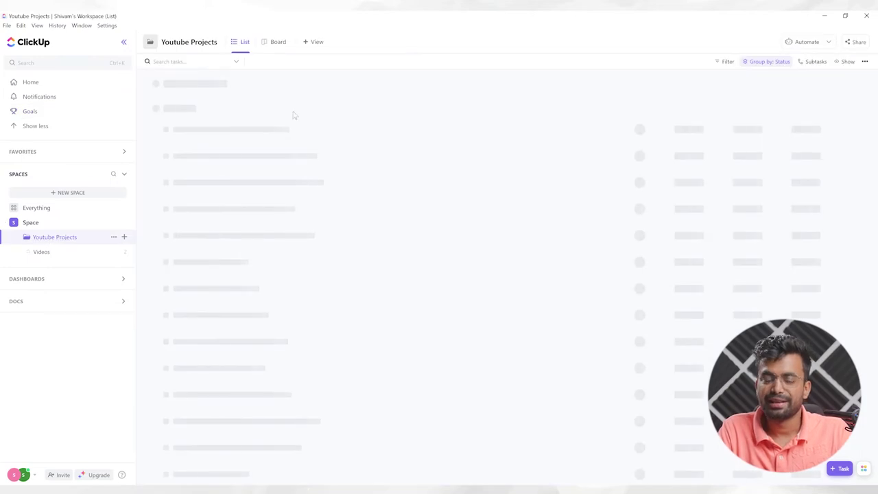
click(277, 48)
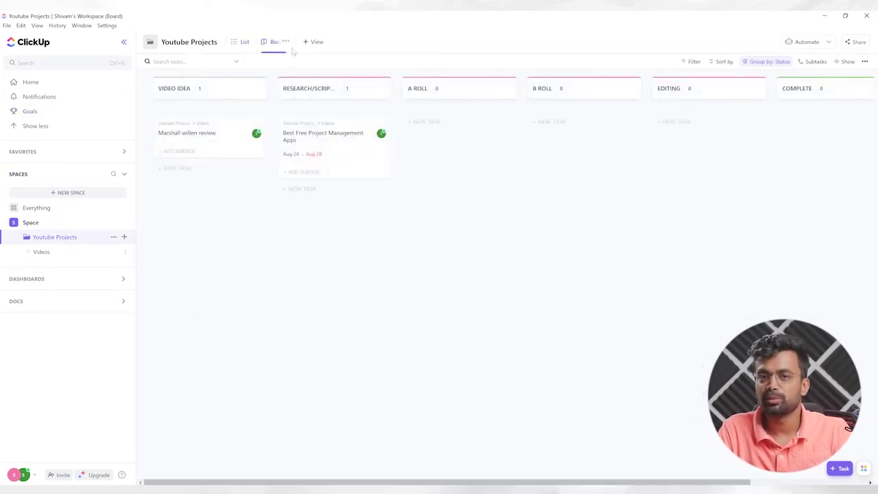
Add a Calendar view to Youtube Projects, then show the Everything task list.
click(317, 44)
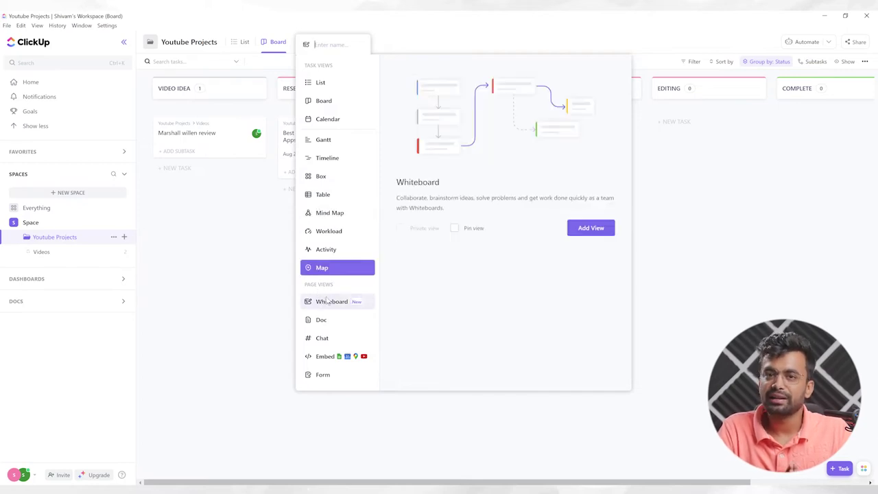
click(327, 302)
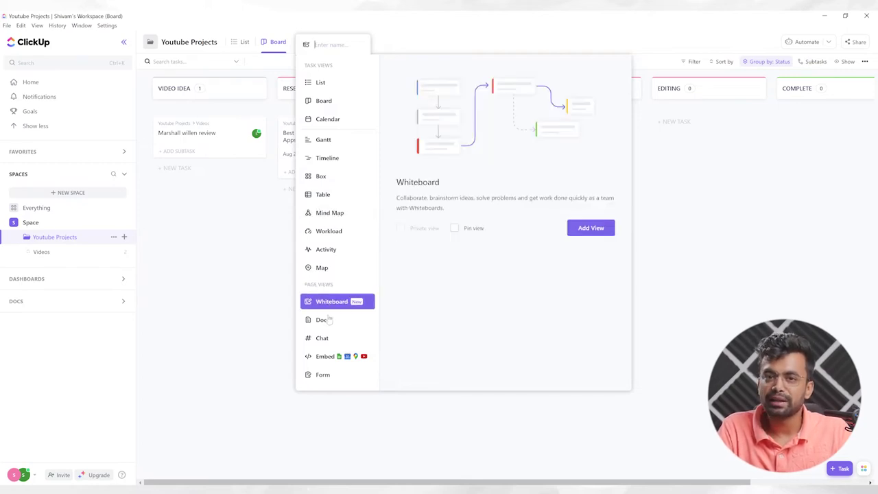
click(319, 83)
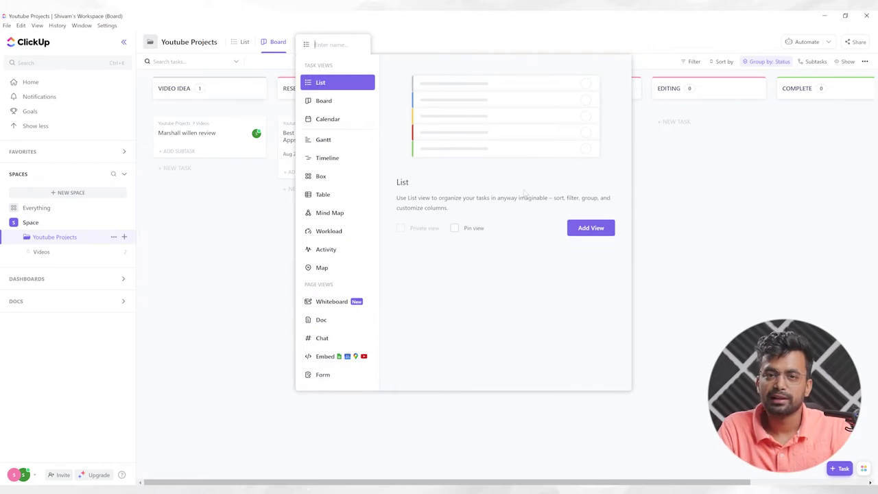
click(323, 101)
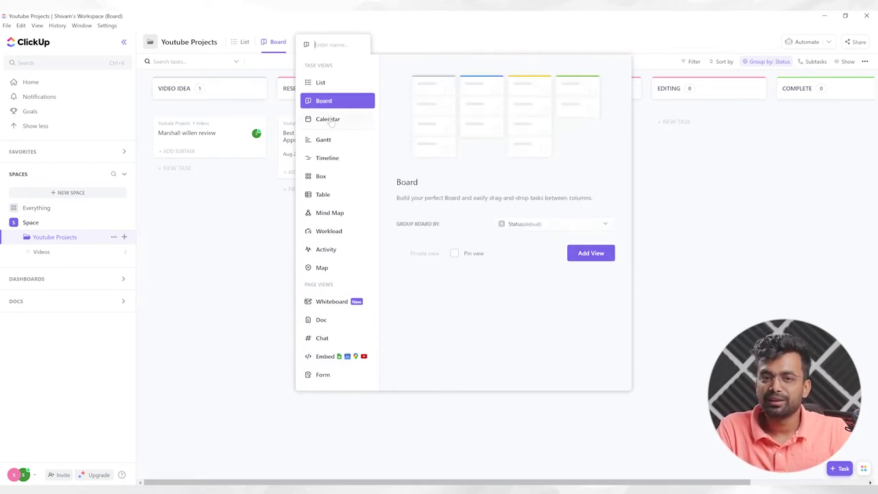
click(336, 120)
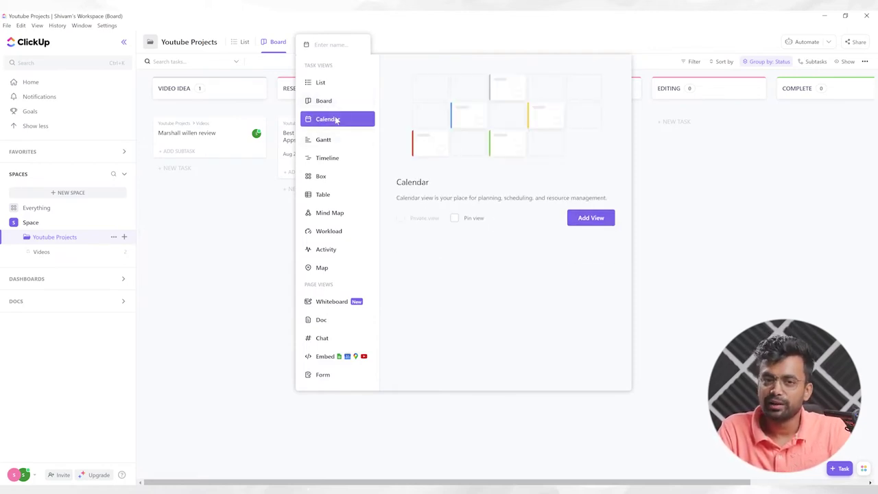
click(590, 218)
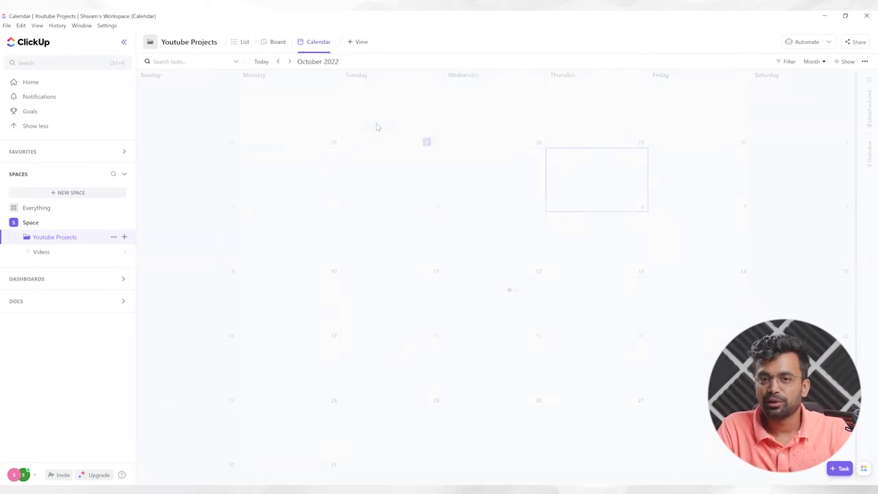
click(38, 208)
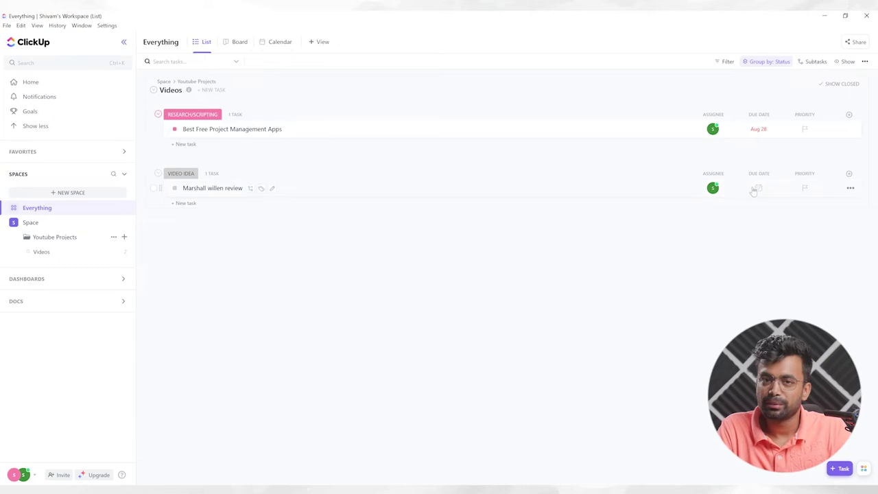
Check the assignee list and new-column field types, then open Best Free Project Management Apps.
click(712, 129)
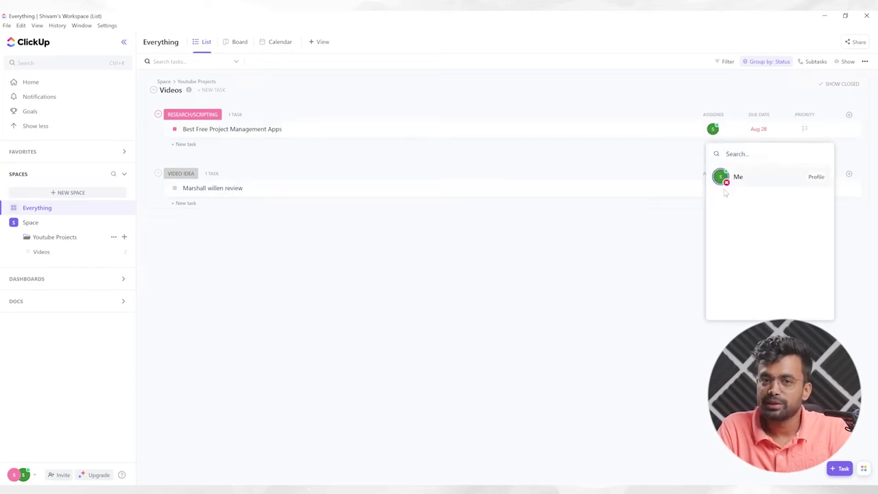
click(596, 259)
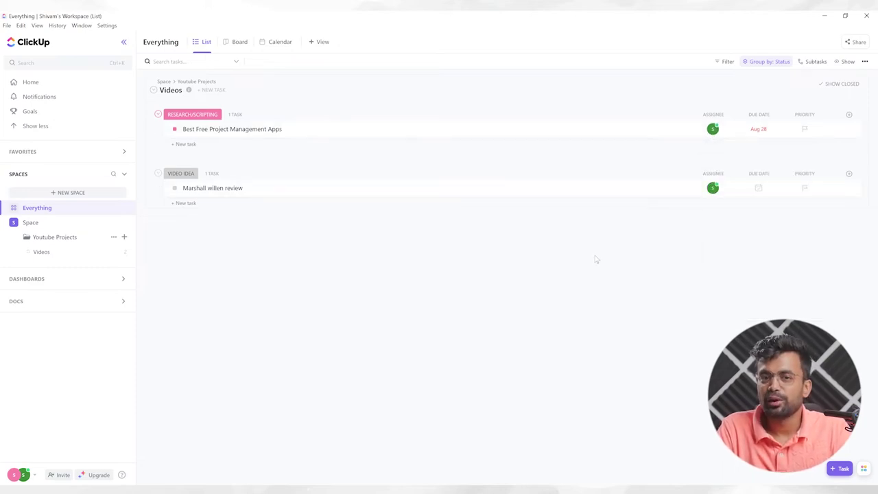
click(849, 115)
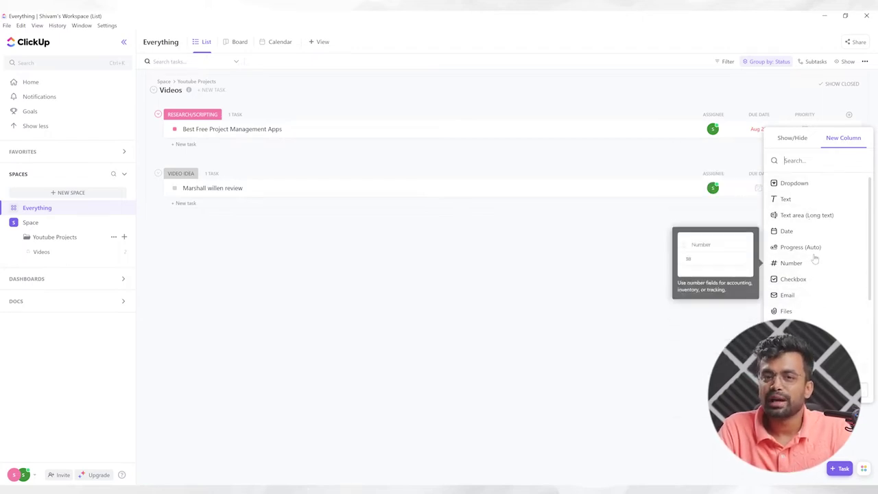
scroll(815, 251, down, 3)
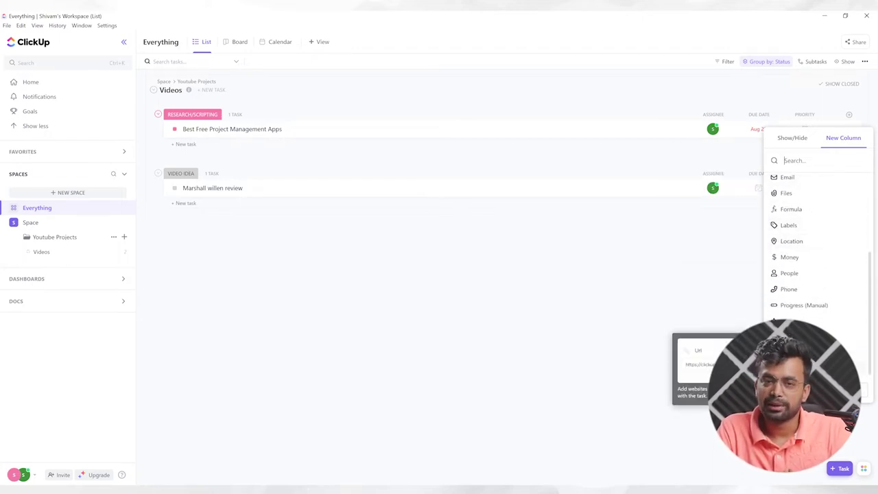
click(633, 271)
mouse_move(171, 90)
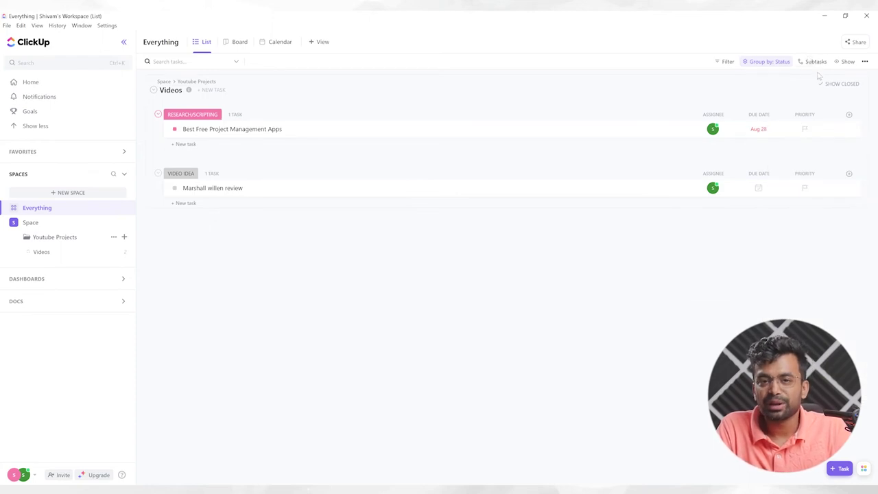
click(203, 131)
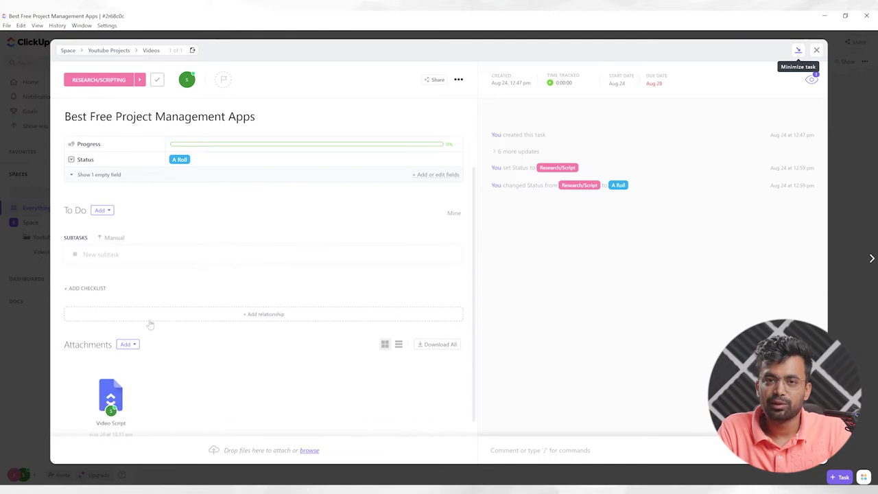
Expand the task description, start then cancel a new subtask, and close the task details.
click(159, 182)
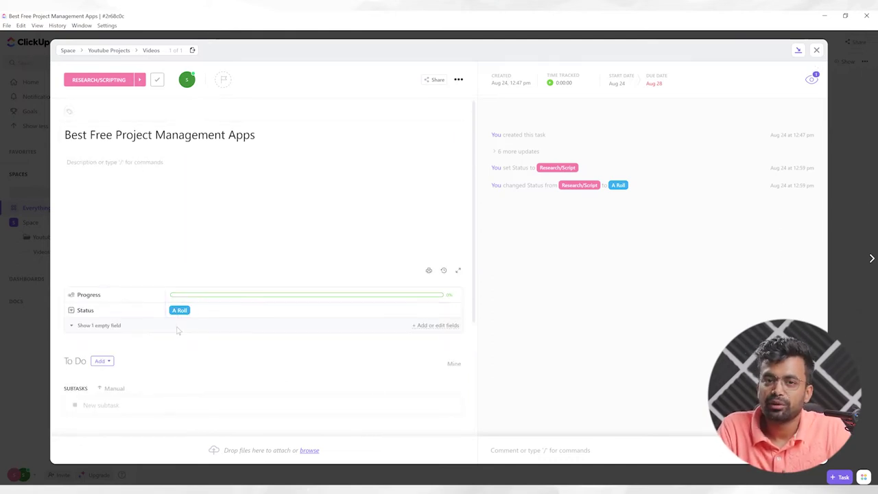
scroll(177, 325, down, 3)
click(86, 267)
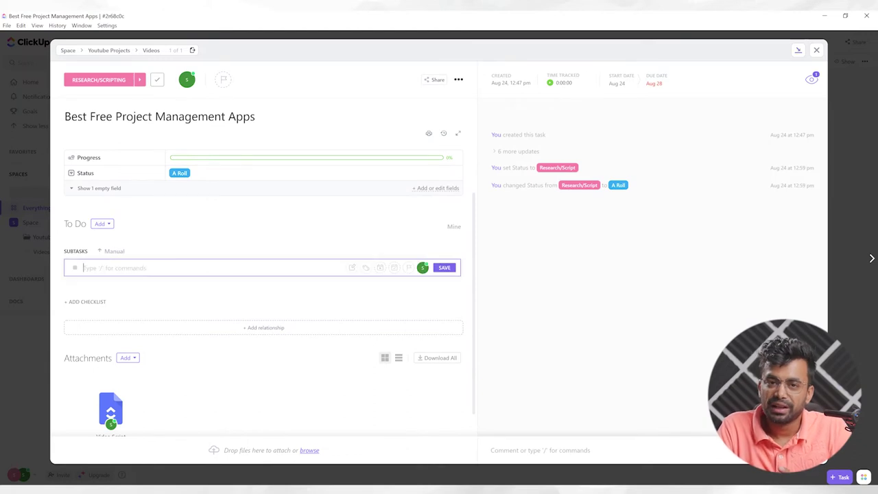
click(147, 301)
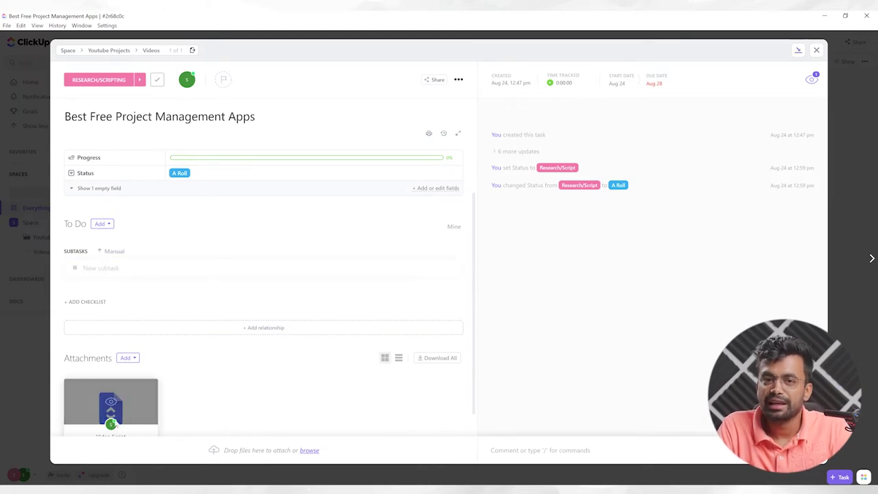
scroll(109, 384, down, 1)
click(830, 42)
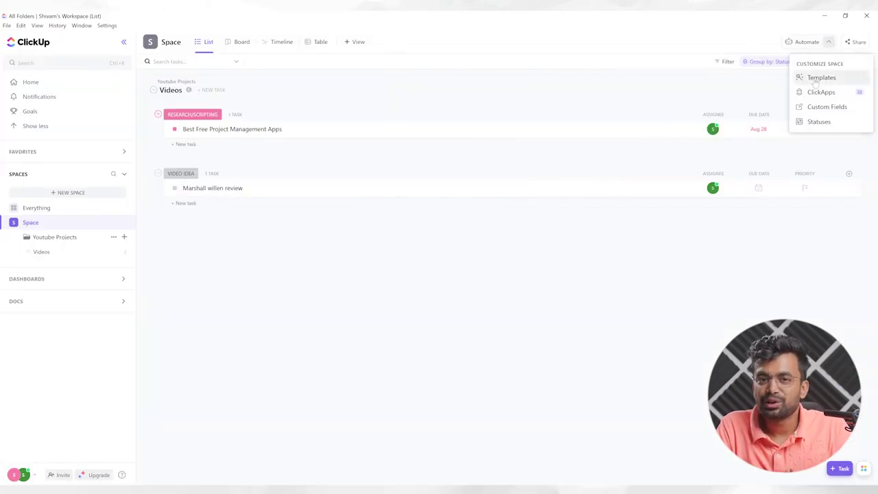
click(820, 94)
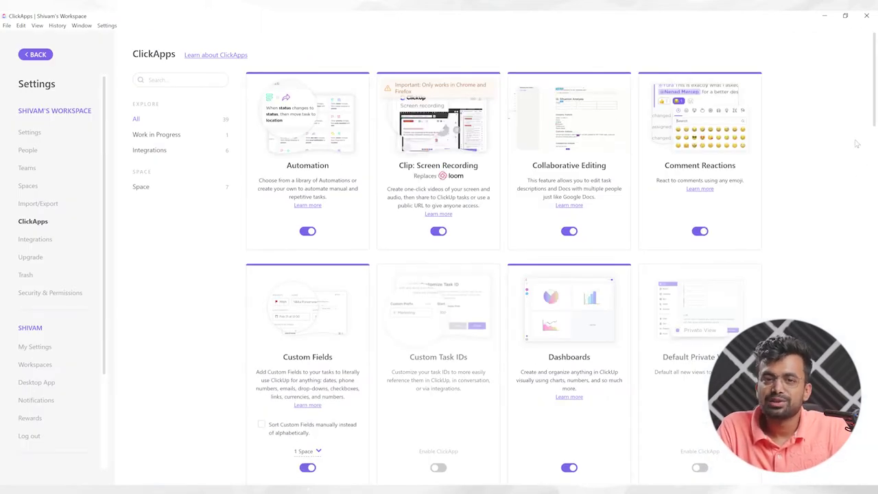
scroll(854, 148, down, 2)
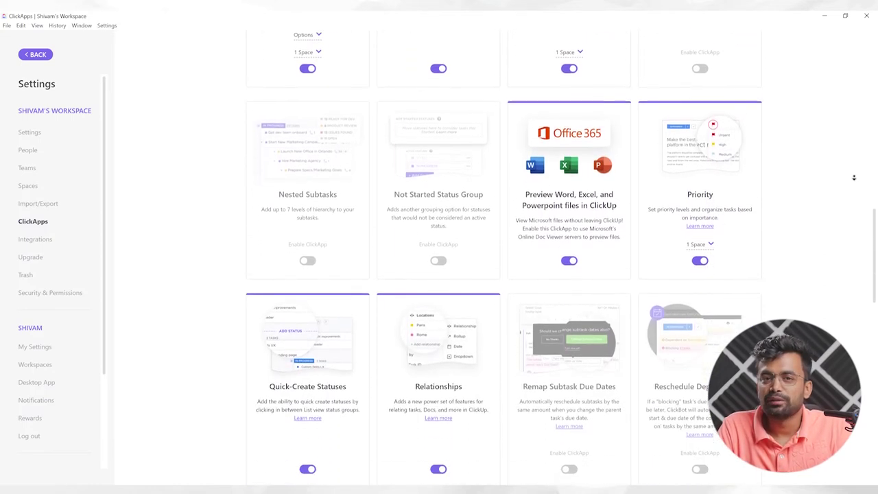
click(831, 42)
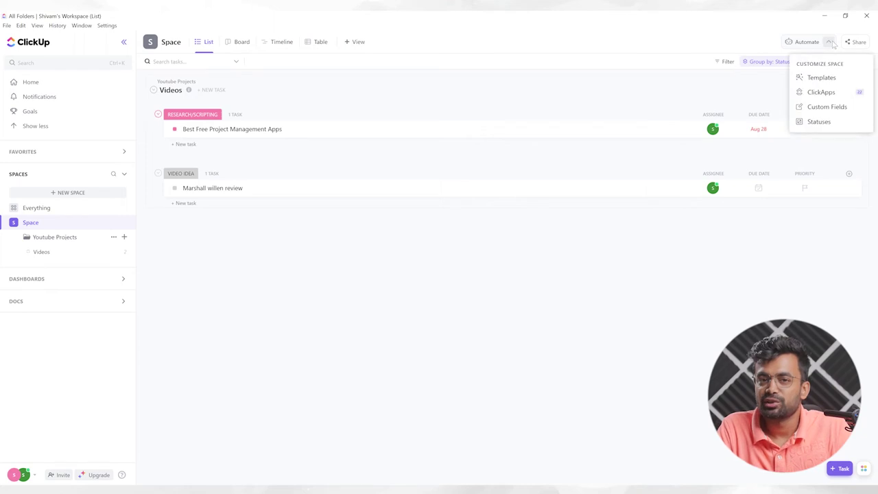
click(751, 50)
Browse the Statuses, Task created, Due date, Assignee and Priority automation templates.
click(802, 43)
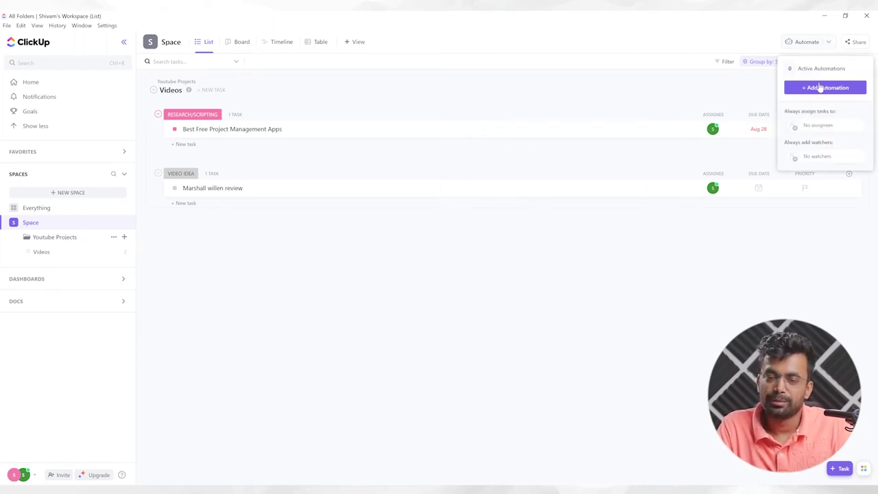
click(809, 88)
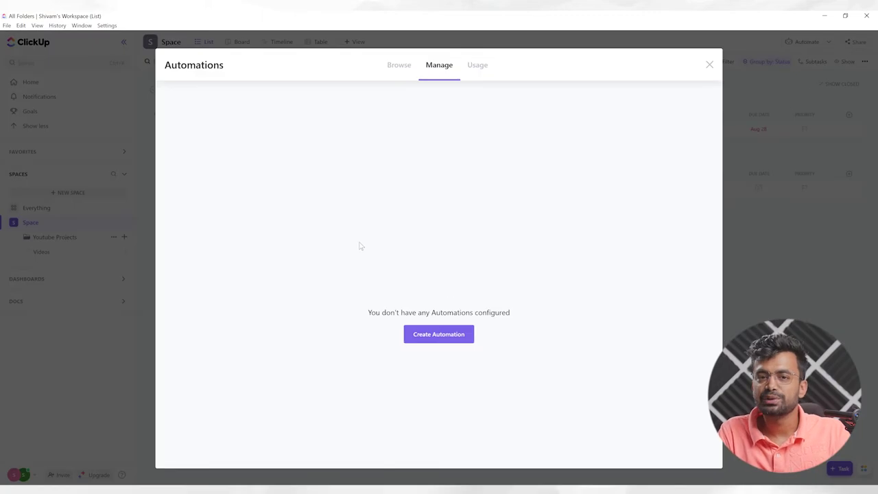
click(400, 69)
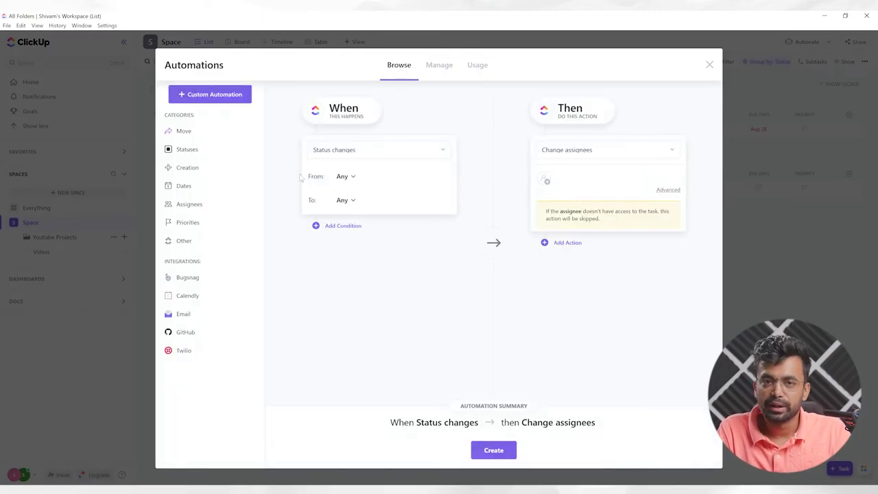
click(204, 157)
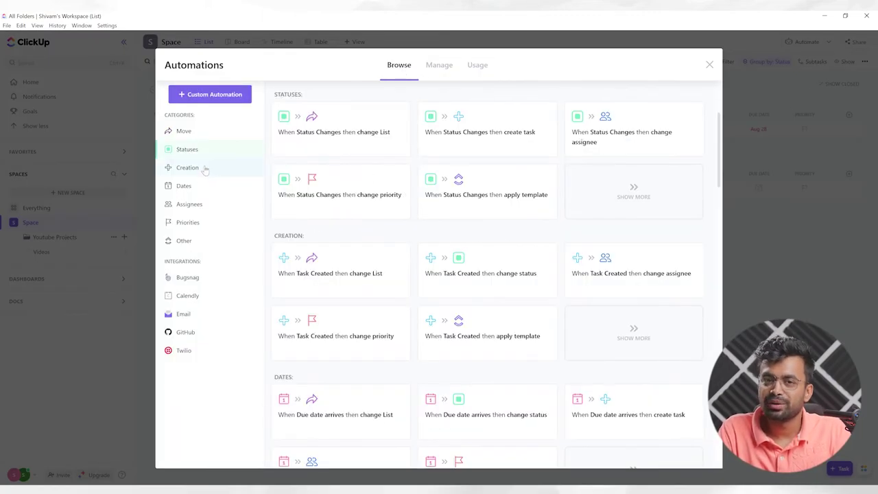
click(203, 171)
click(201, 186)
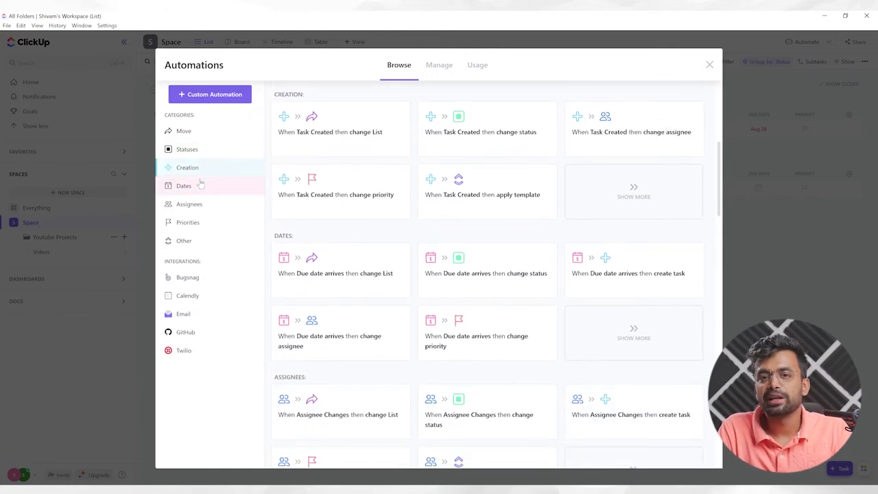
click(195, 206)
click(200, 224)
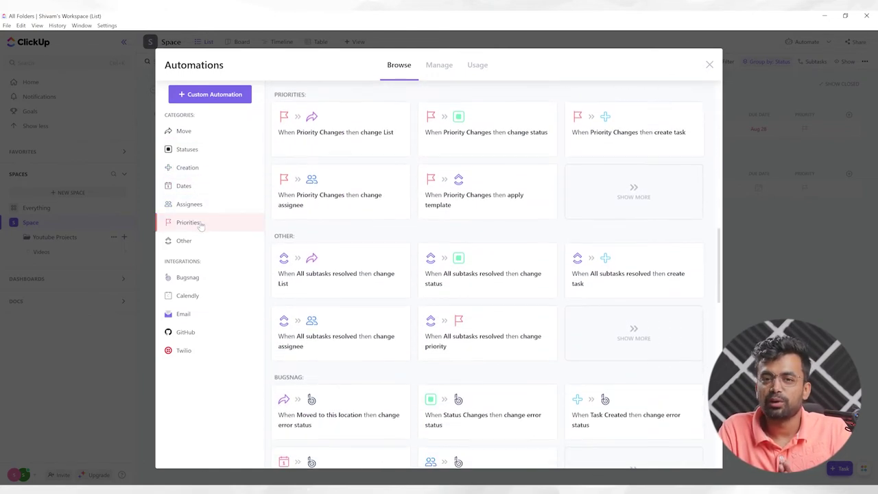
Review Other, Bugsnag, Calendly, Email, GitHub and Twilio automations, then close the automations window.
click(195, 242)
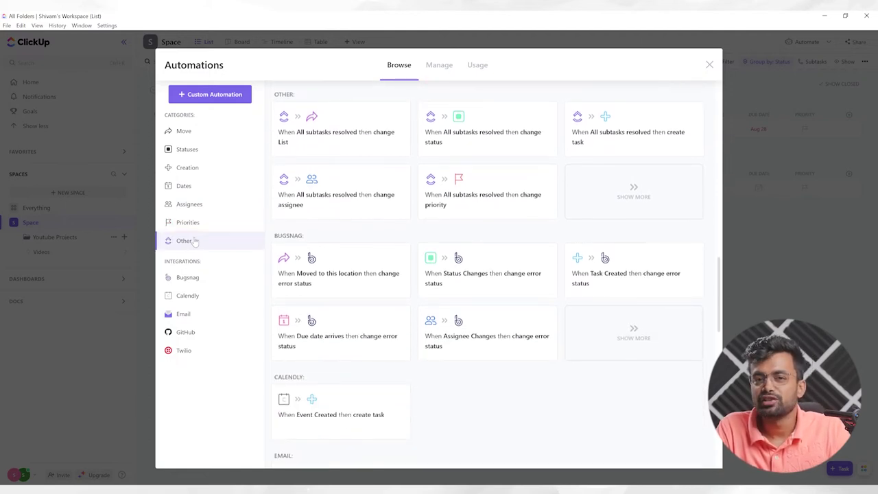
click(193, 276)
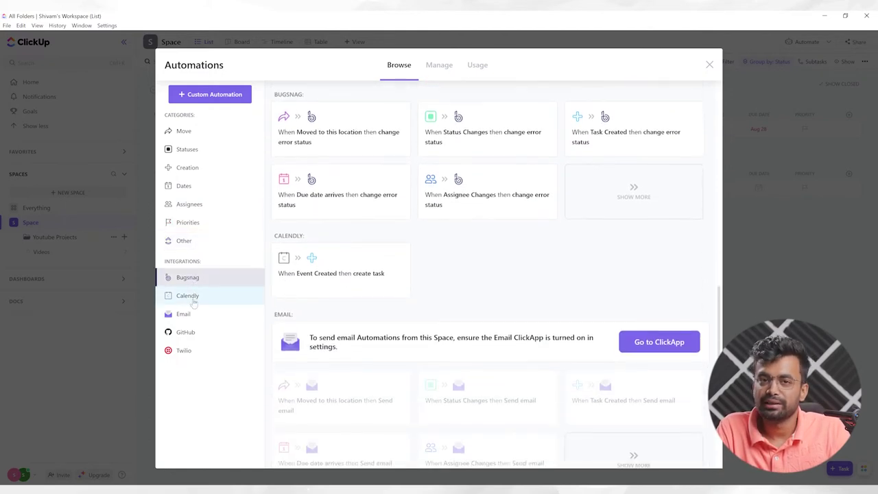
click(195, 299)
click(197, 316)
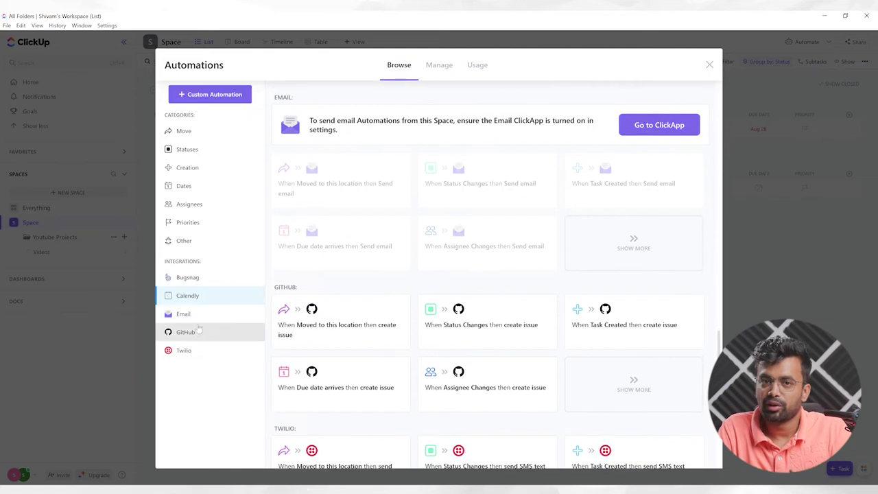
click(197, 332)
click(199, 353)
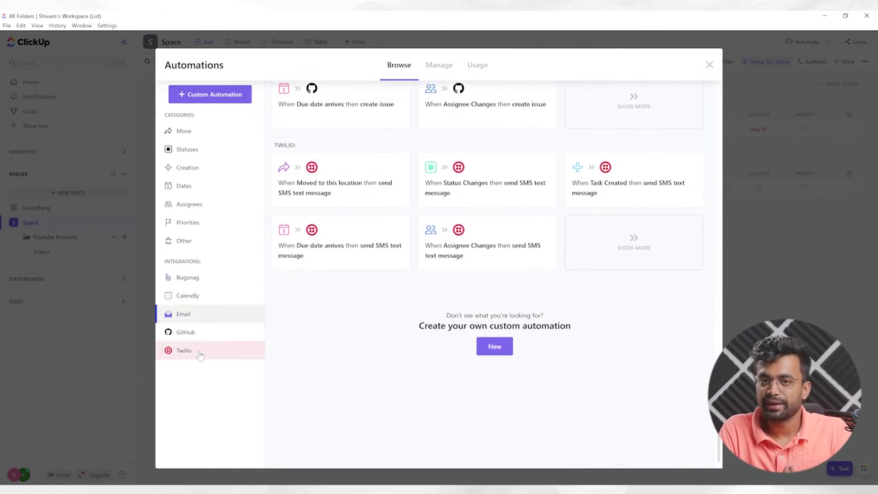
click(710, 65)
click(828, 42)
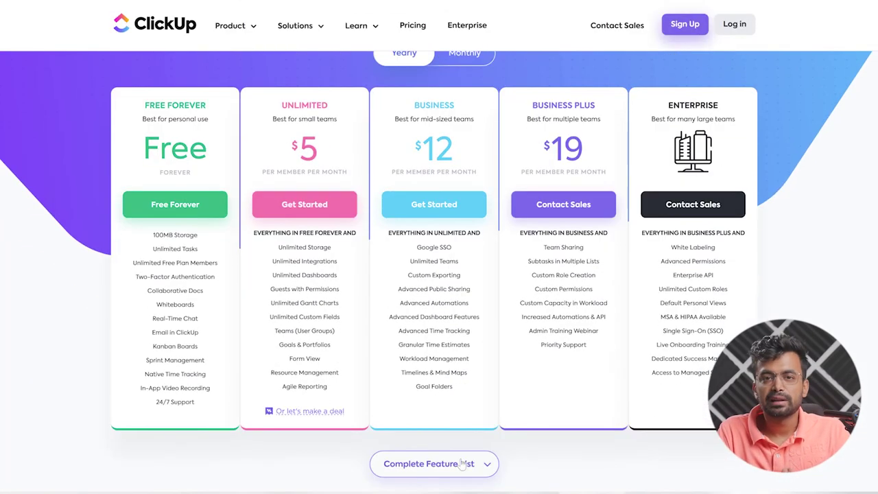
Scroll past the ClickUp pricing cards to the Usage and Essentials comparison tables.
scroll(438, 274, down, 1)
scroll(438, 274, down, 1)
scroll(439, 274, down, 1)
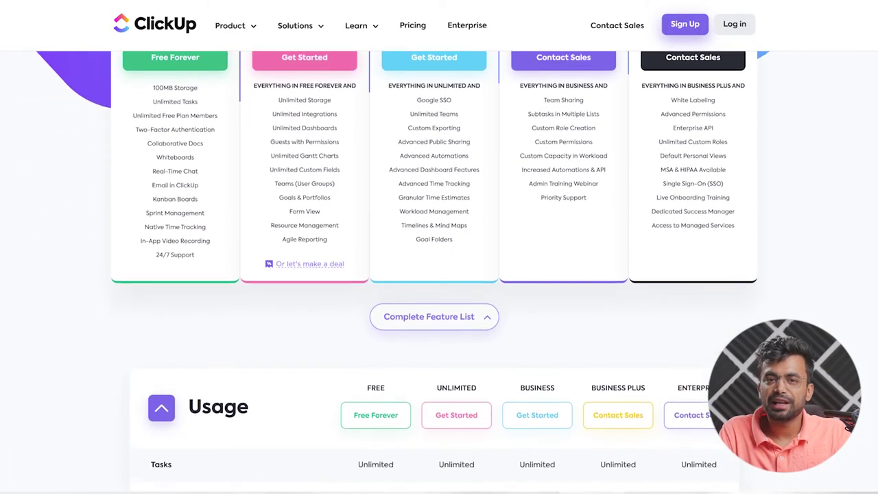
scroll(439, 274, down, 1)
scroll(439, 274, down, 1)
scroll(439, 274, down, 1)
scroll(439, 275, down, 1)
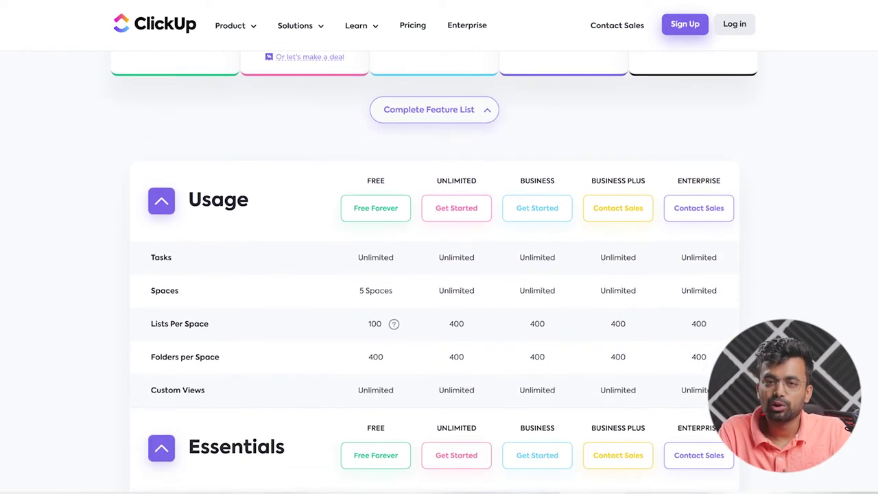
scroll(439, 274, down, 1)
scroll(439, 274, down, 1)
scroll(438, 274, down, 1)
scroll(439, 274, down, 1)
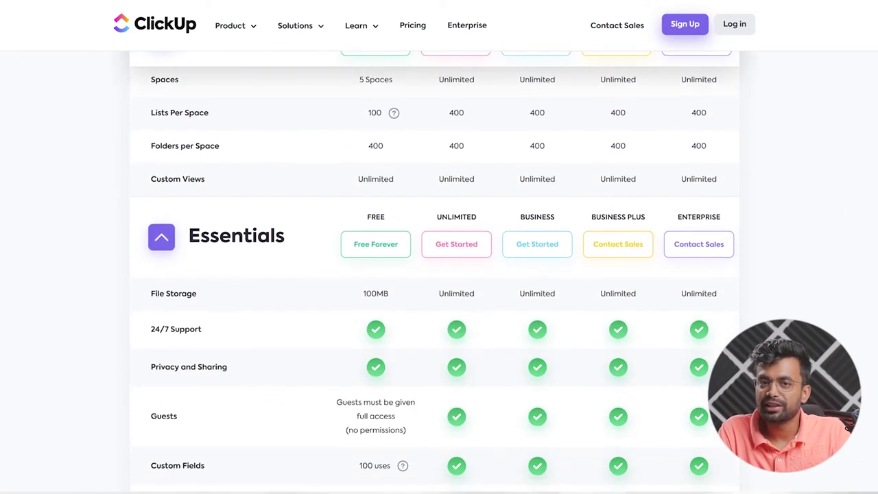
scroll(439, 275, down, 1)
scroll(439, 274, down, 1)
scroll(438, 275, down, 1)
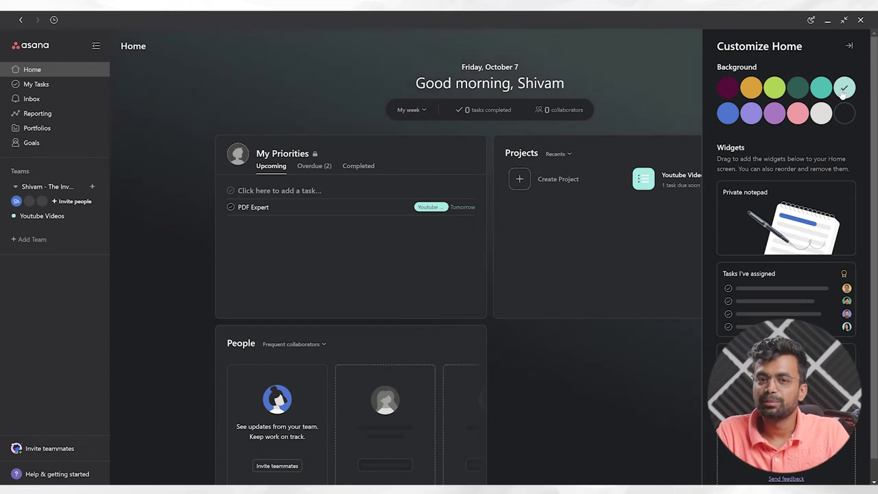
Drag the Private notepad widget onto the Home grid, close the customize panel, and go to My Tasks.
scroll(753, 294, down, 1)
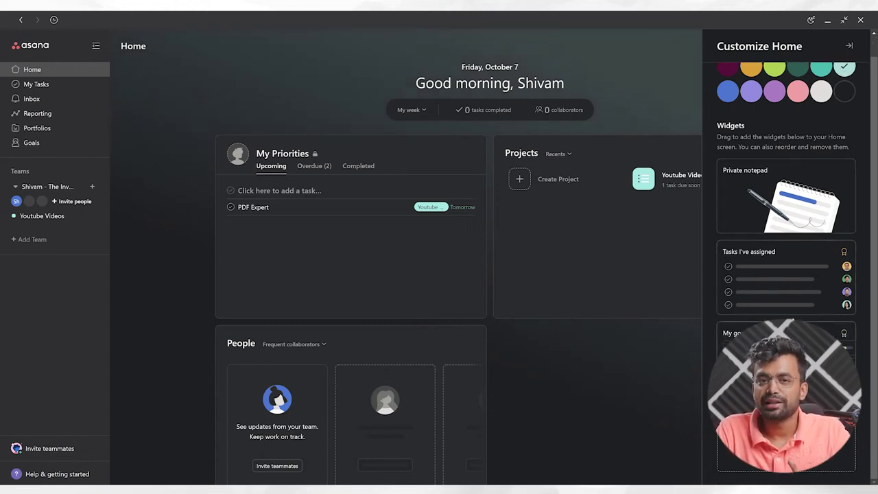
scroll(771, 274, up, 1)
drag(771, 210, 596, 404)
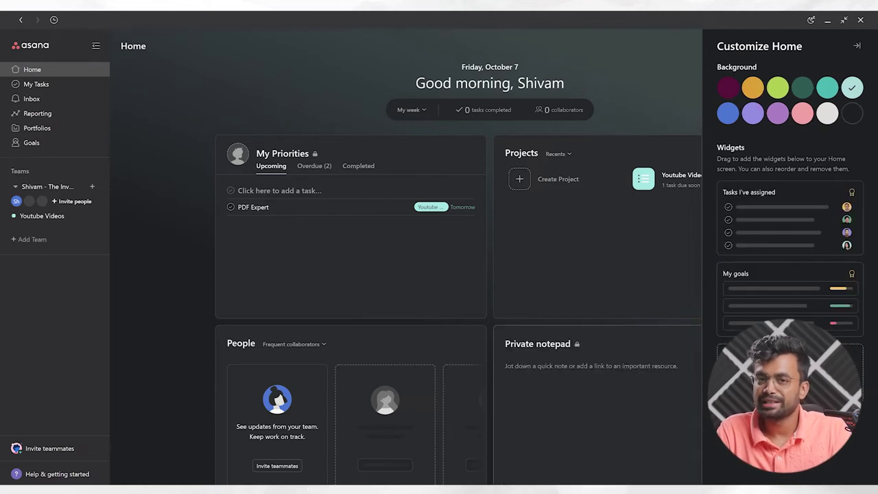
click(857, 46)
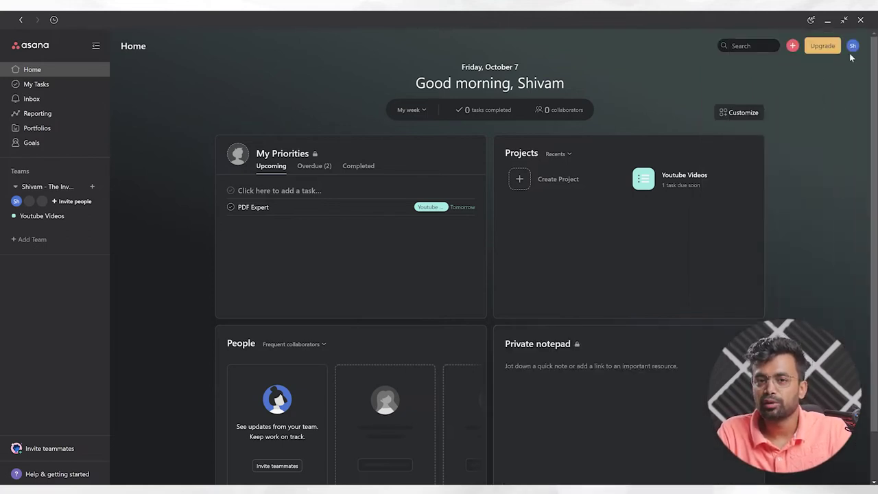
click(37, 84)
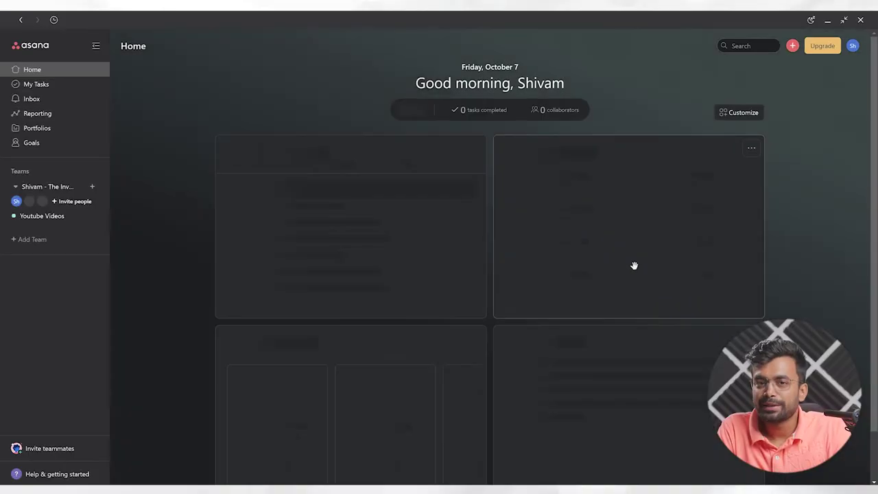
Move the Private notepad beside My Priorities, write a 'Like share subscrive' note, and reopen Customize.
scroll(811, 251, down, 2)
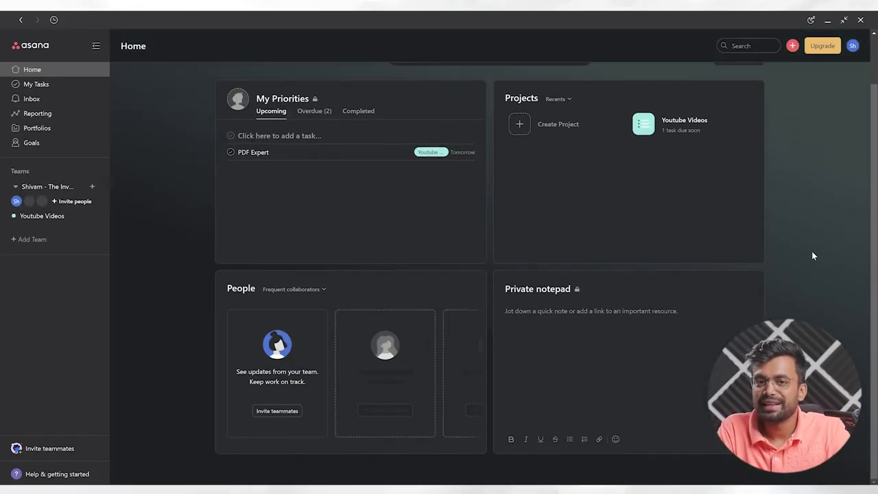
scroll(812, 250, up, 2)
mouse_move(652, 359)
mouse_down()
mouse_move(600, 272)
mouse_move(583, 215)
mouse_up()
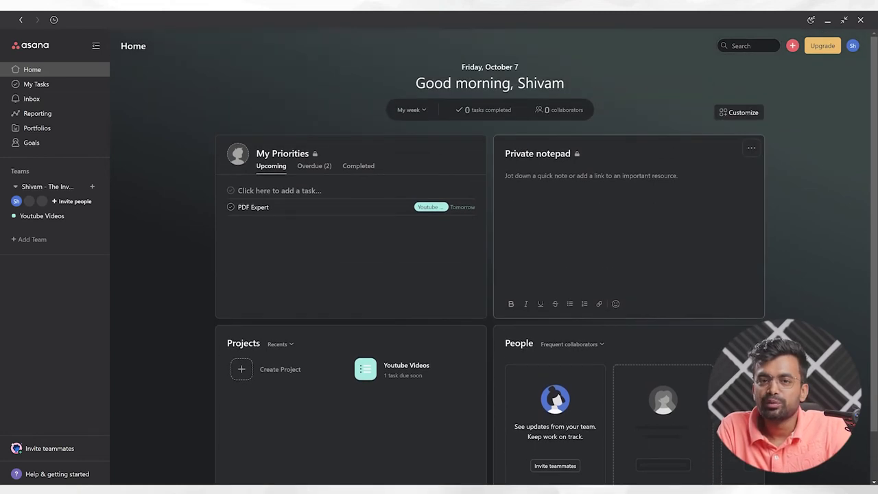
click(583, 205)
text(Like share subscribe)
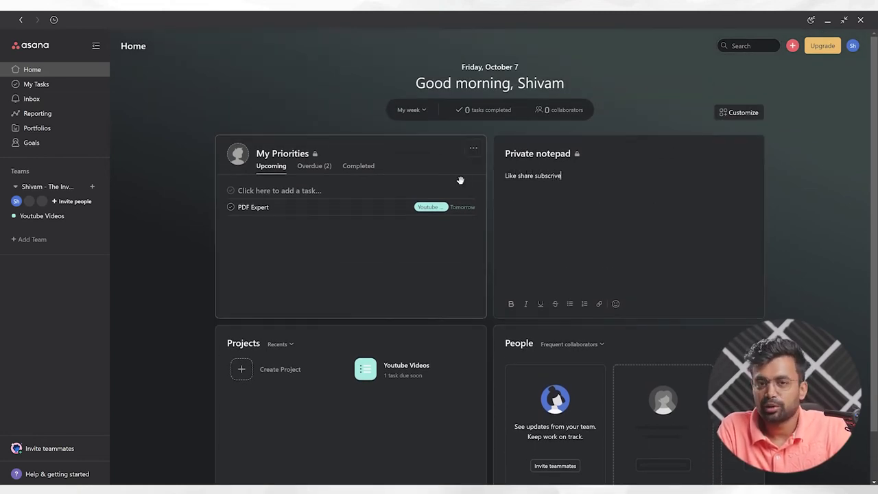
click(739, 112)
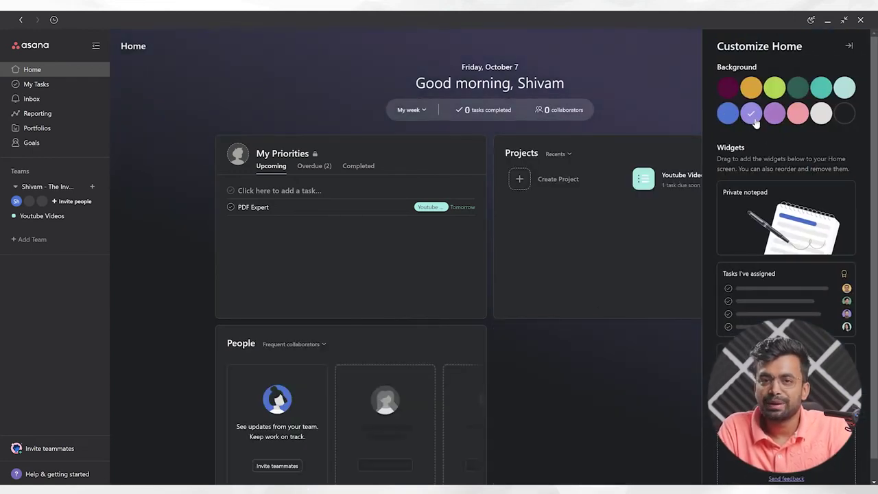
Close the customize panel and visit My Tasks, Inbox, Reporting, Portfolios and Goals.
click(848, 46)
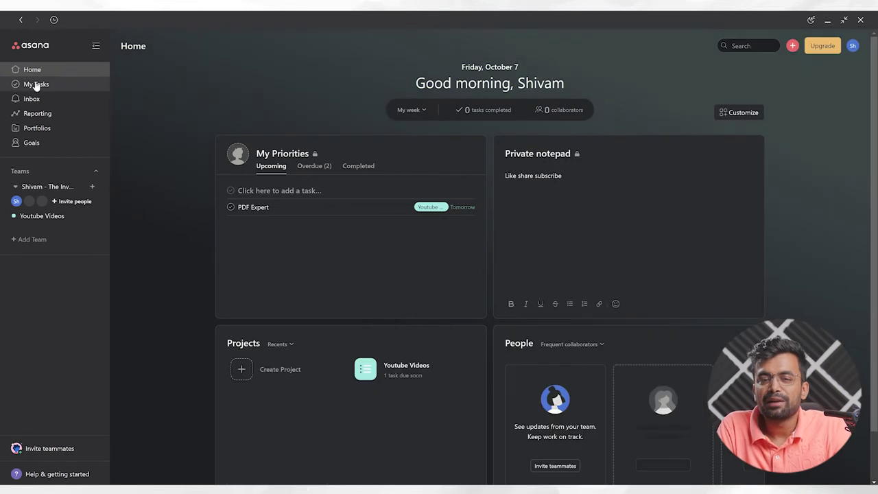
click(32, 86)
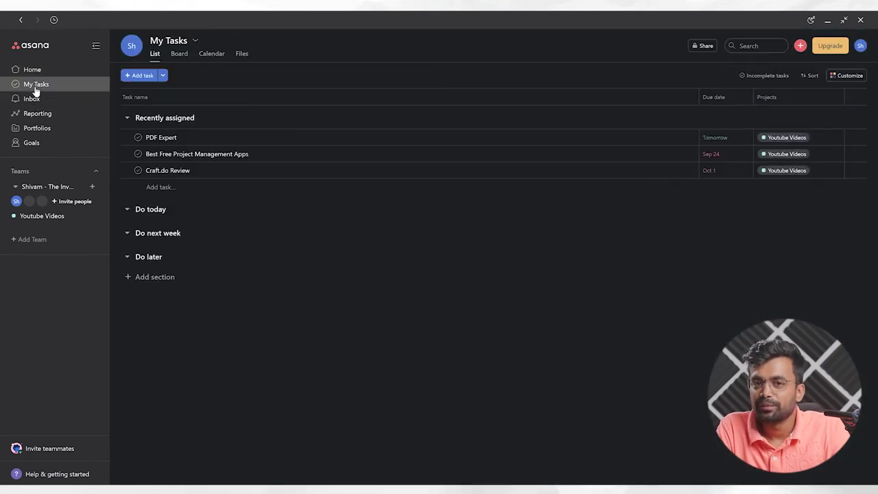
click(38, 102)
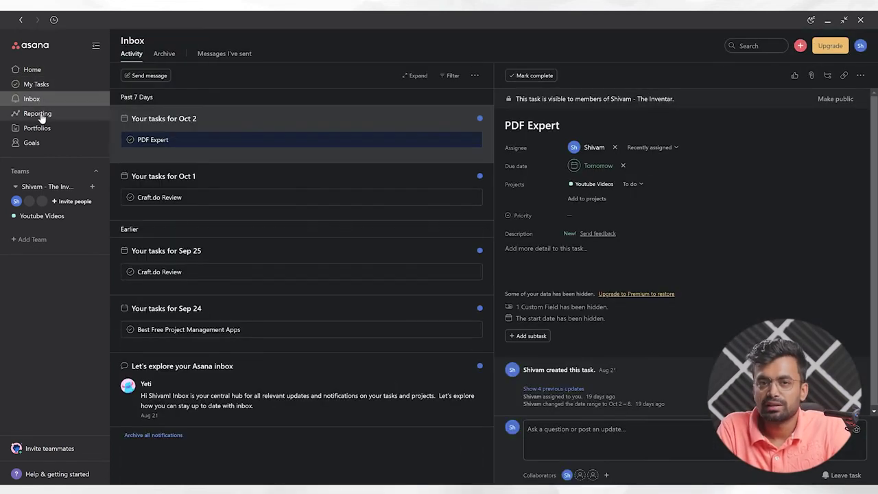
click(38, 114)
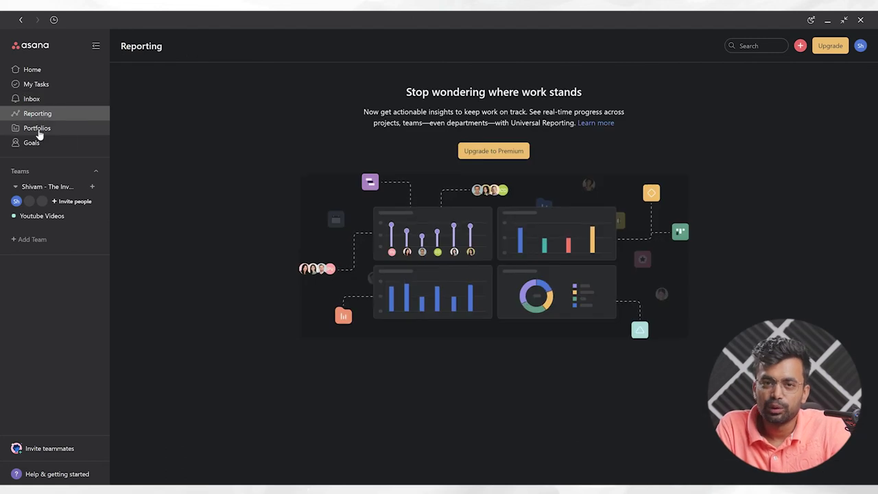
click(38, 130)
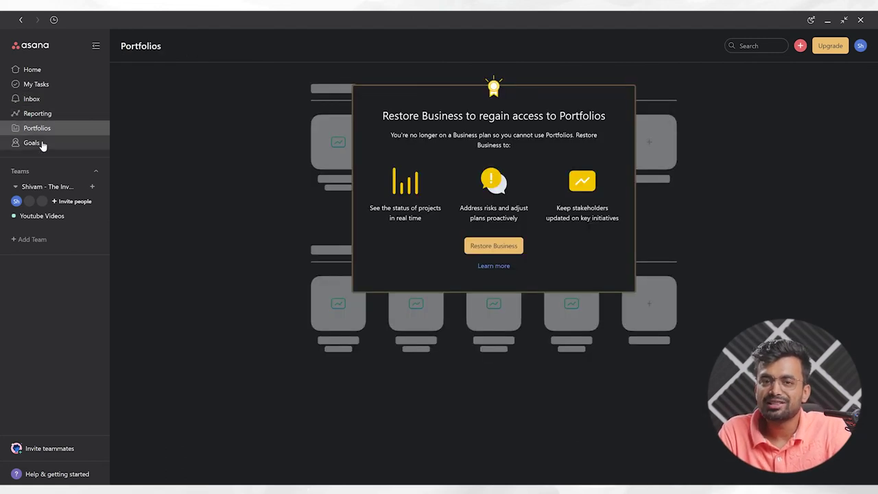
click(41, 144)
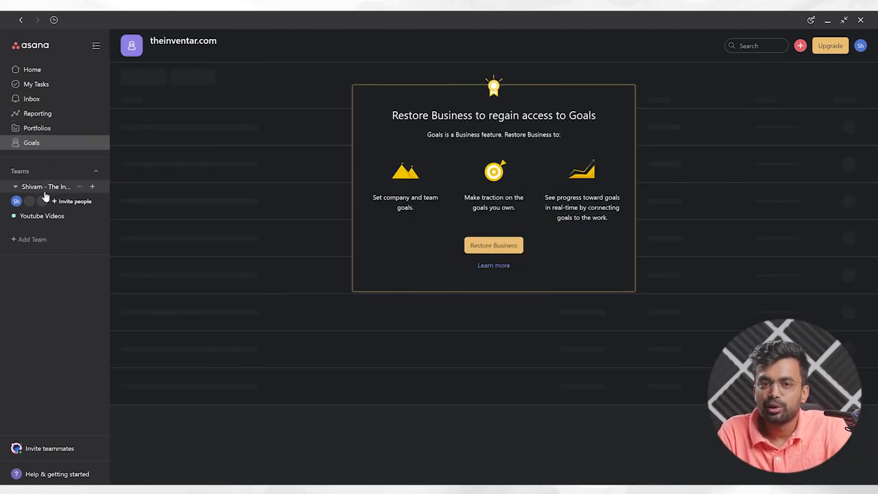
View the team's overview, messages and September 2022 calendar, then the Youtube Videos task list.
click(44, 186)
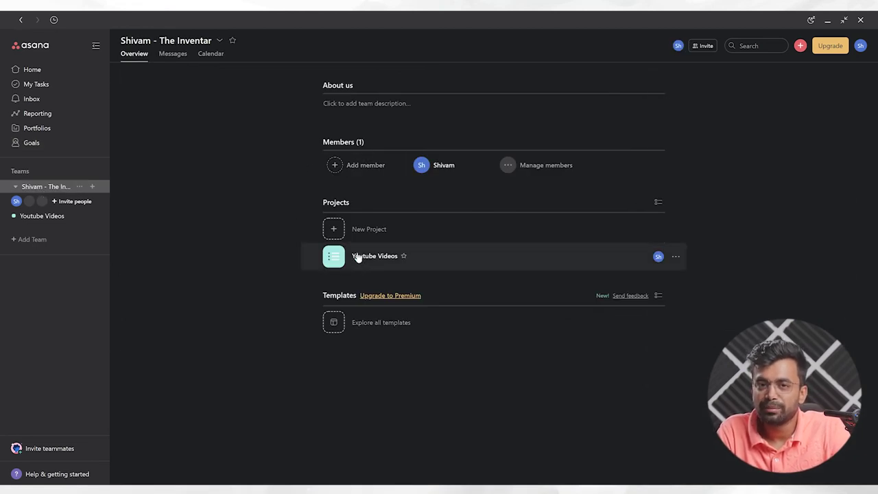
click(177, 63)
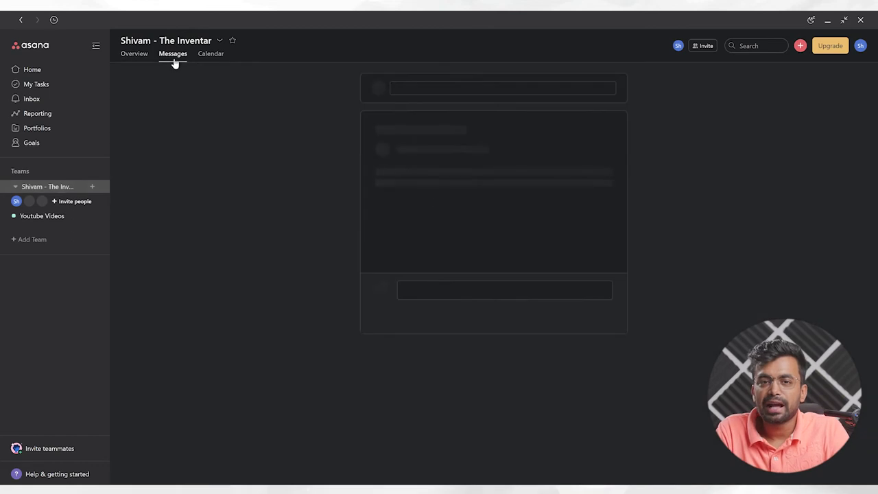
click(203, 59)
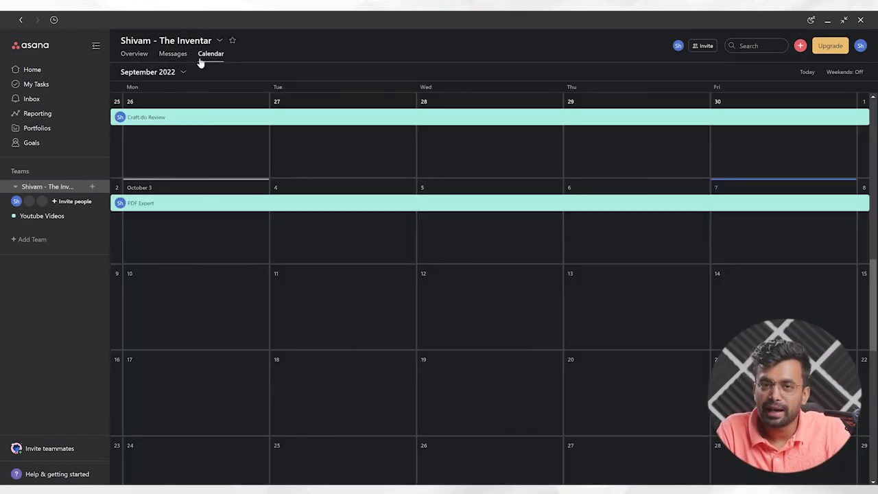
click(45, 217)
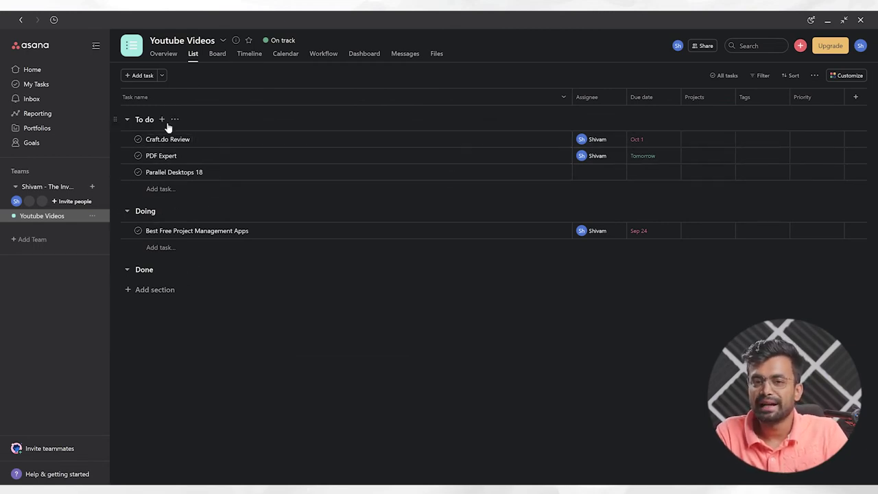
mouse_move(343, 172)
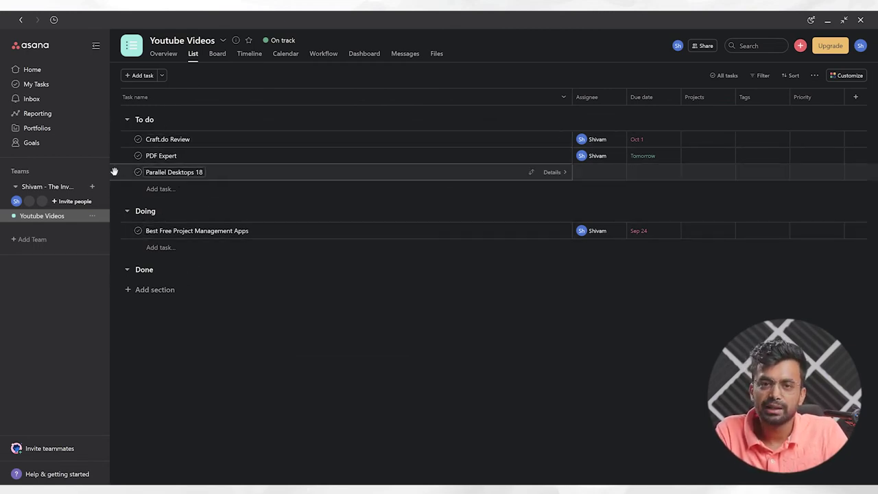
Move Craft.do Review into Done, star Youtube Videos, and reopen it from Favorites.
drag(114, 139, 116, 275)
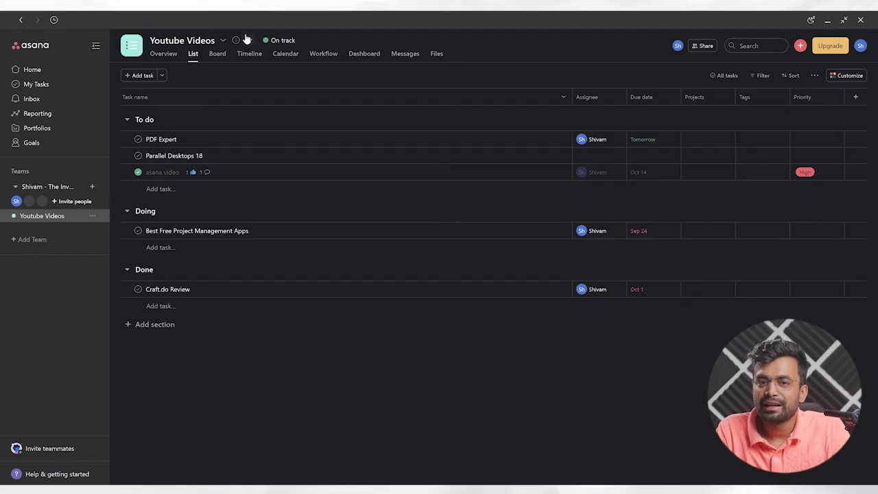
click(248, 41)
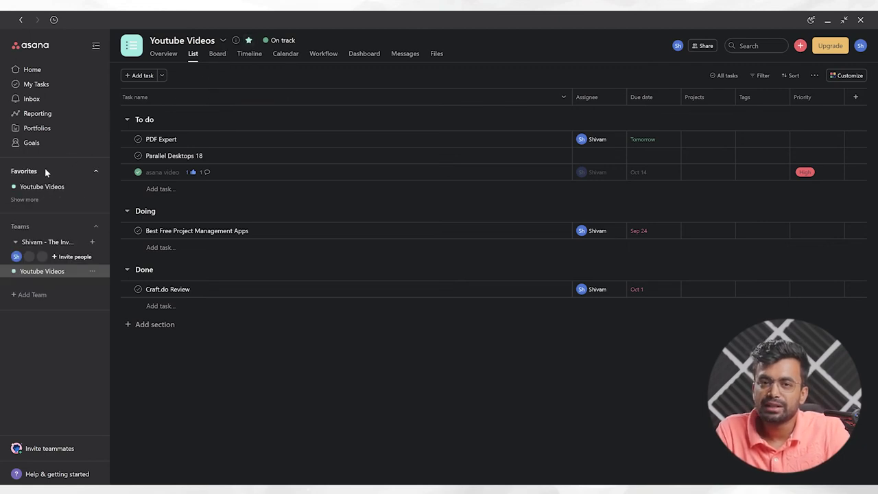
click(43, 188)
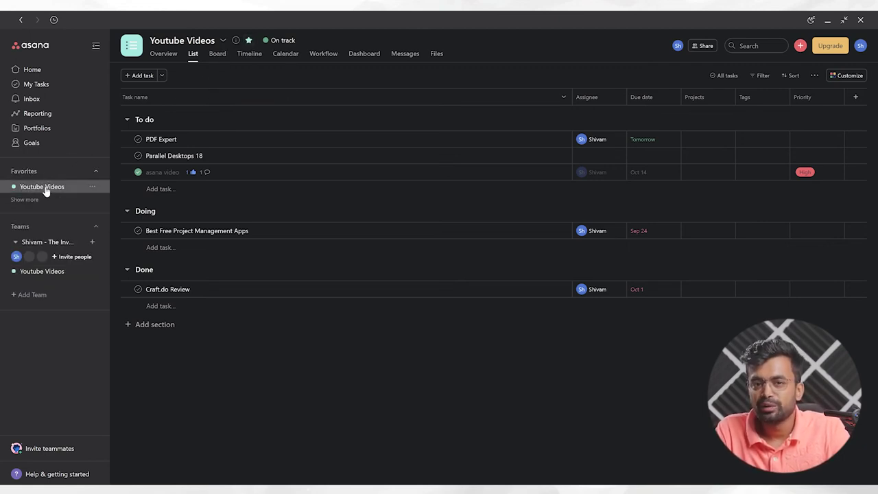
Tour the project's Board, Timeline, Calendar, Workflow and Dashboard views, then return to List.
click(217, 55)
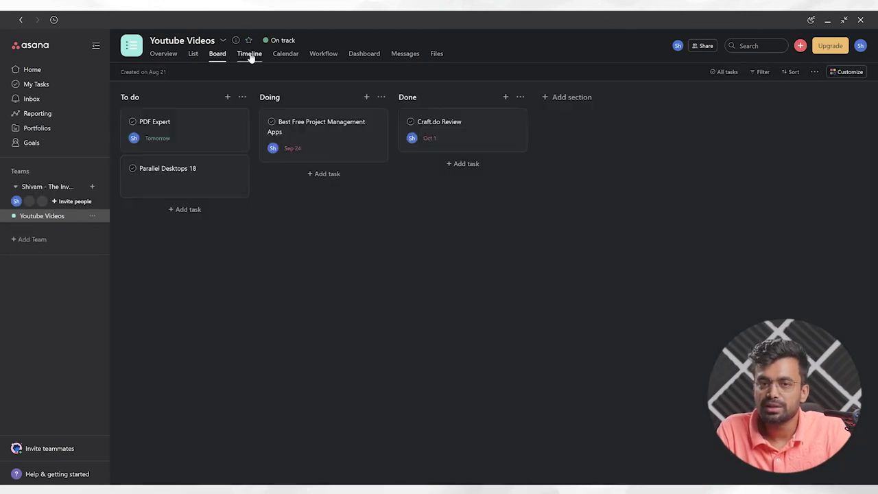
click(251, 57)
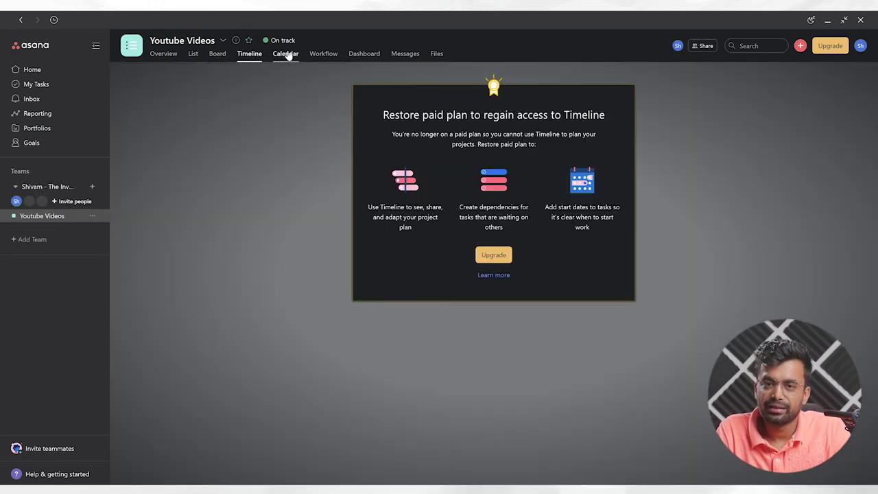
click(288, 54)
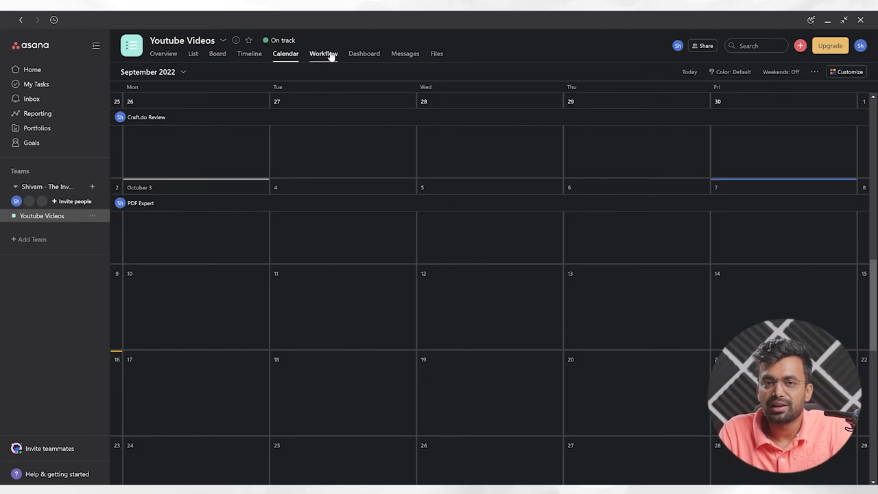
click(331, 55)
click(360, 54)
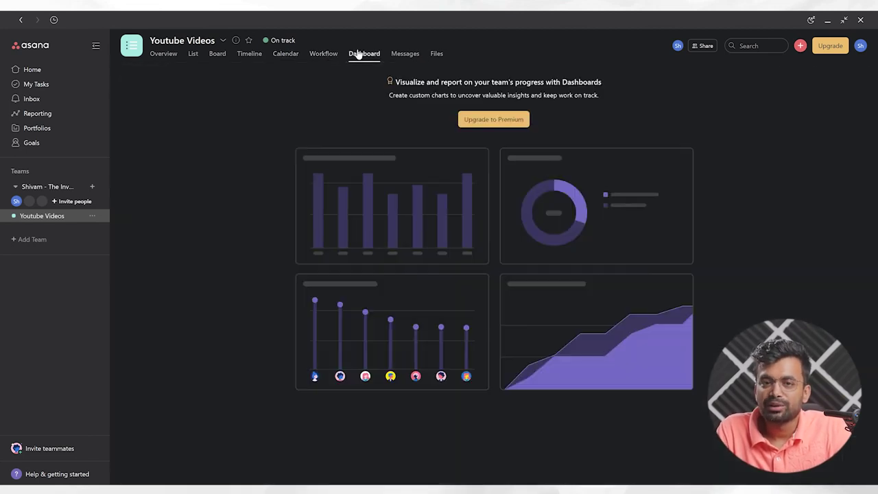
click(193, 55)
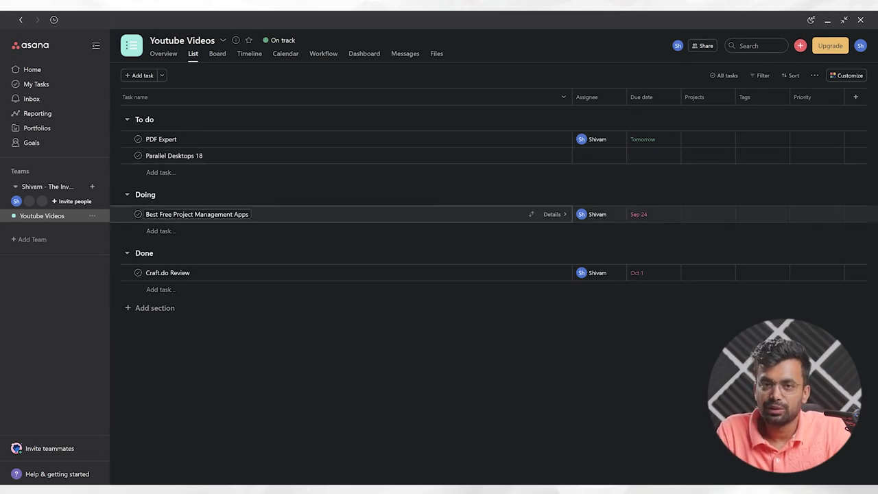
Add an 'asana video' task under To do, assigned to yourself and due October 14.
click(160, 172)
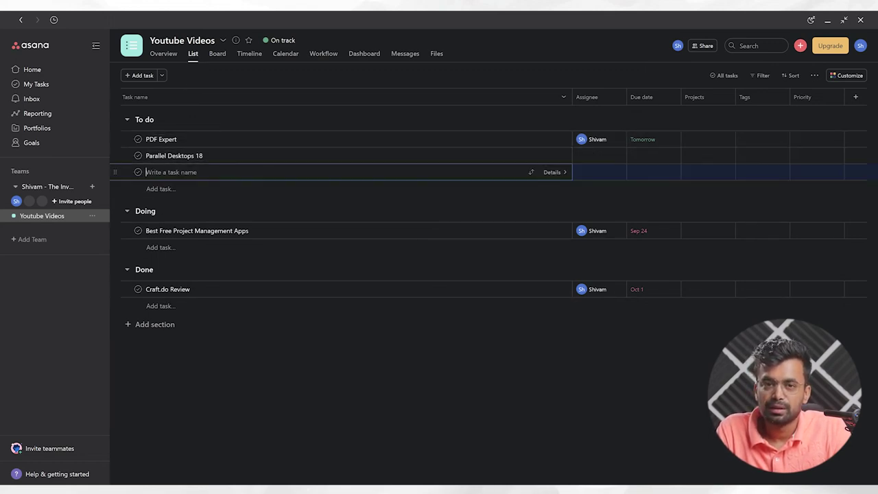
text(asana video)
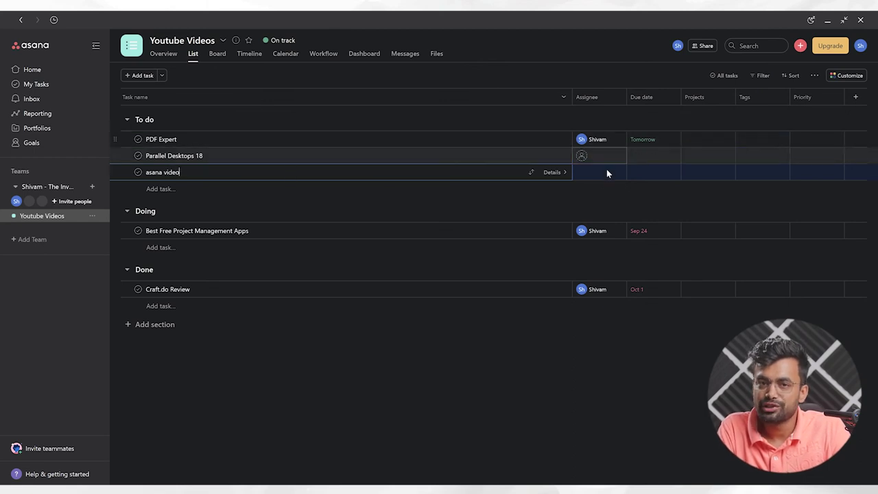
click(606, 172)
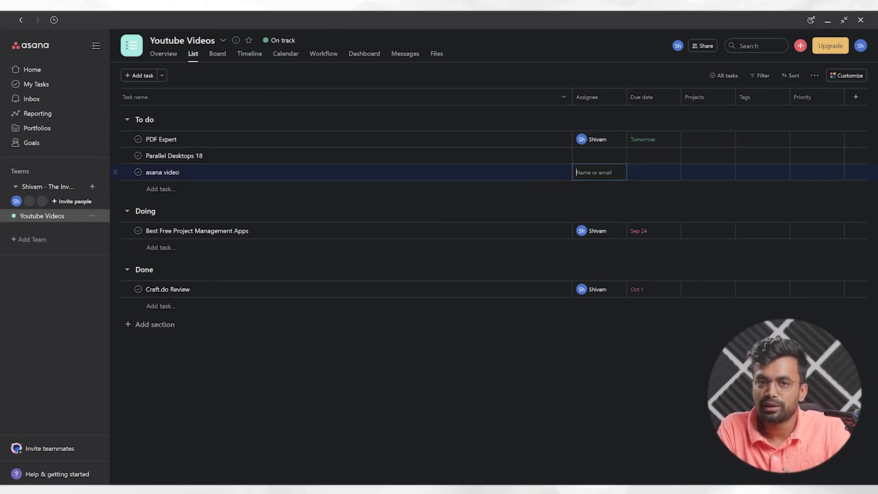
click(602, 191)
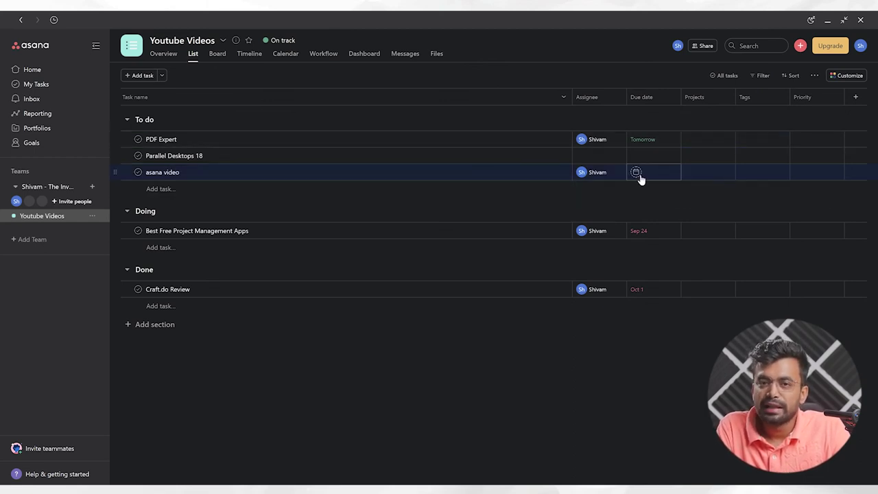
click(633, 172)
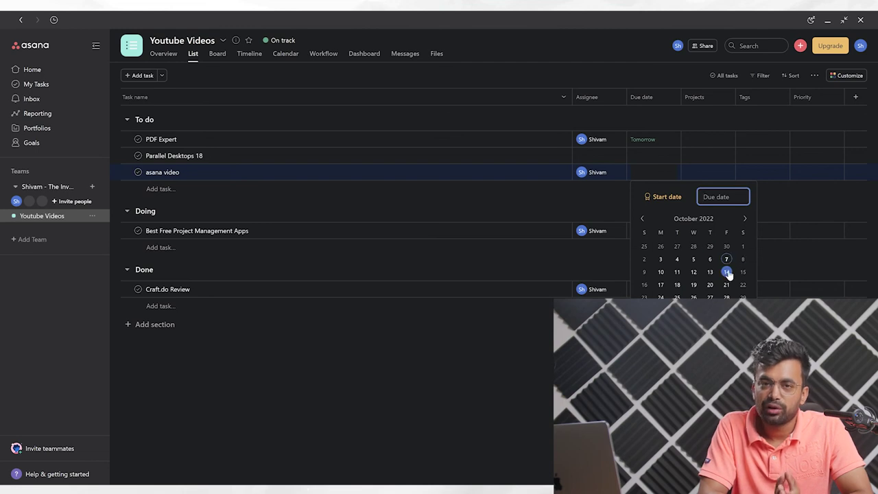
click(726, 272)
Check the task's Projects and Tags fields and the project Customize panel, then open the task's details.
click(708, 174)
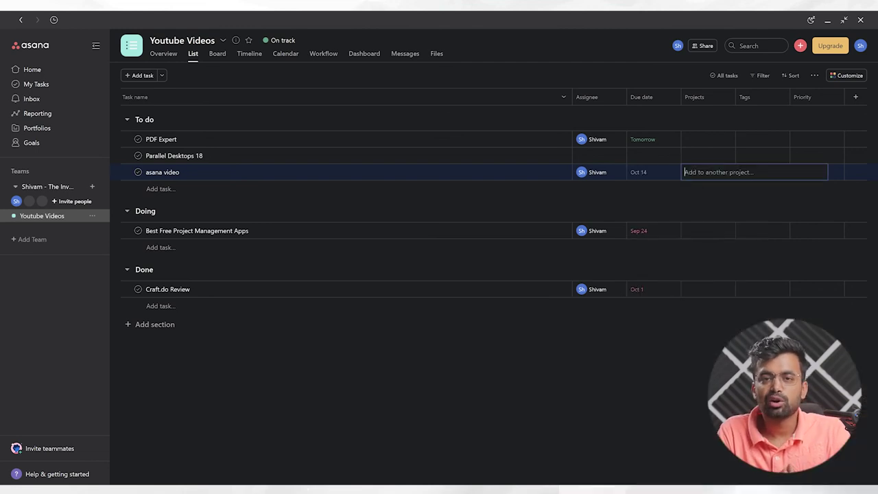
click(762, 172)
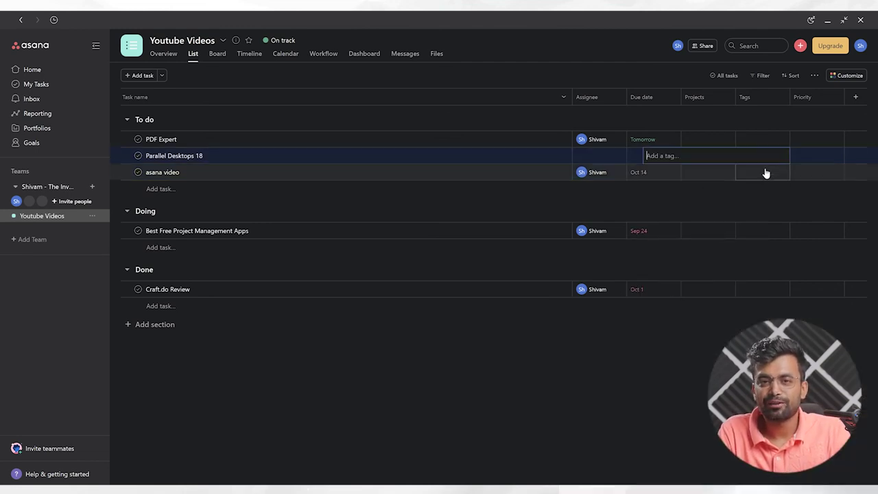
click(850, 76)
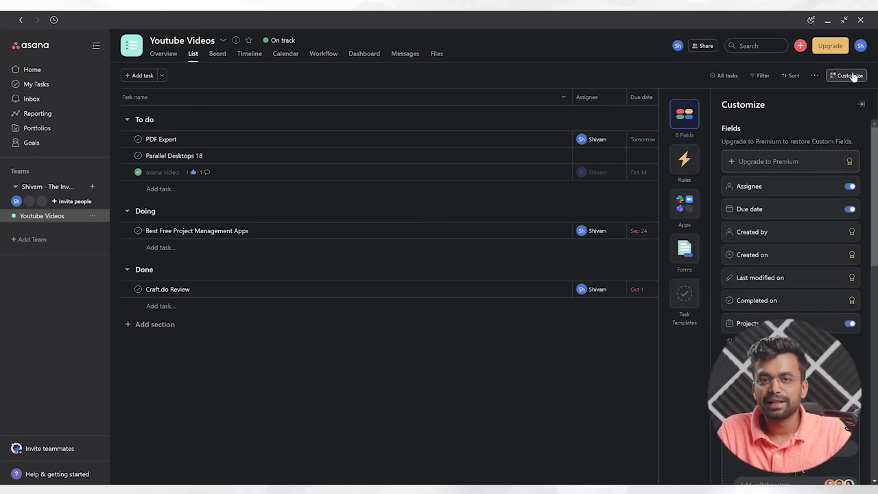
click(276, 179)
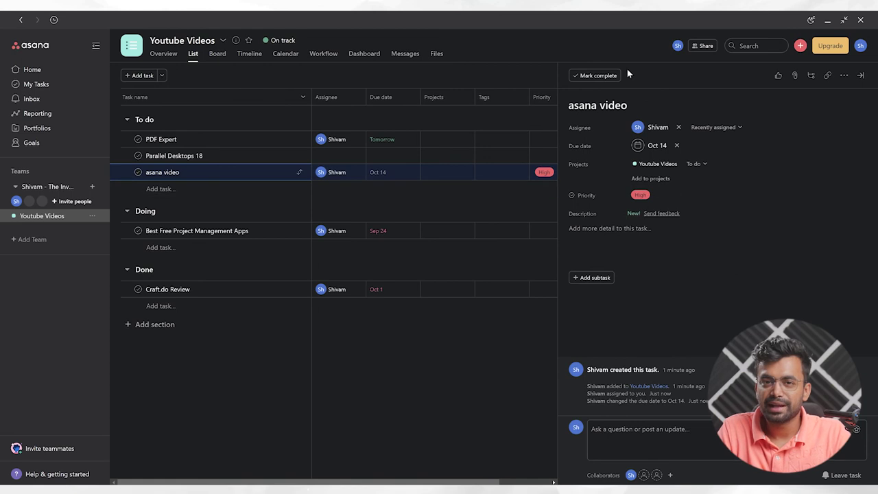
Mark the asana video task complete, like it, and post the comment 'video done!'.
click(652, 283)
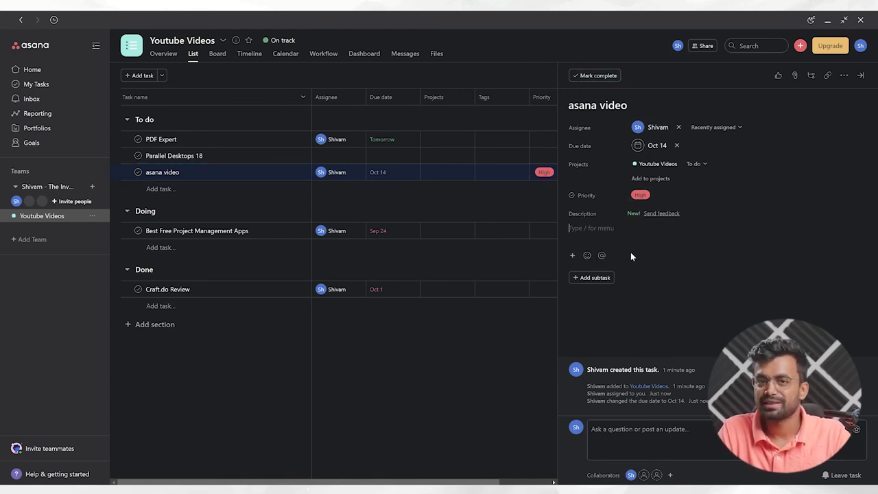
click(582, 279)
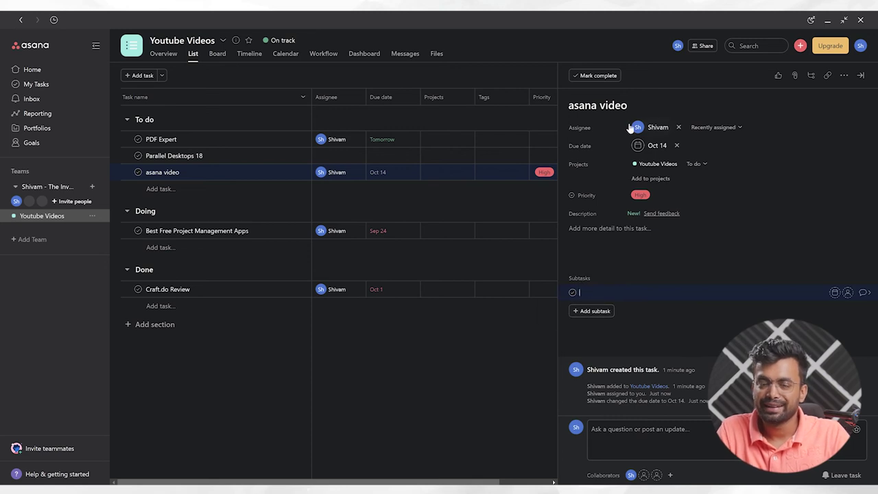
click(597, 76)
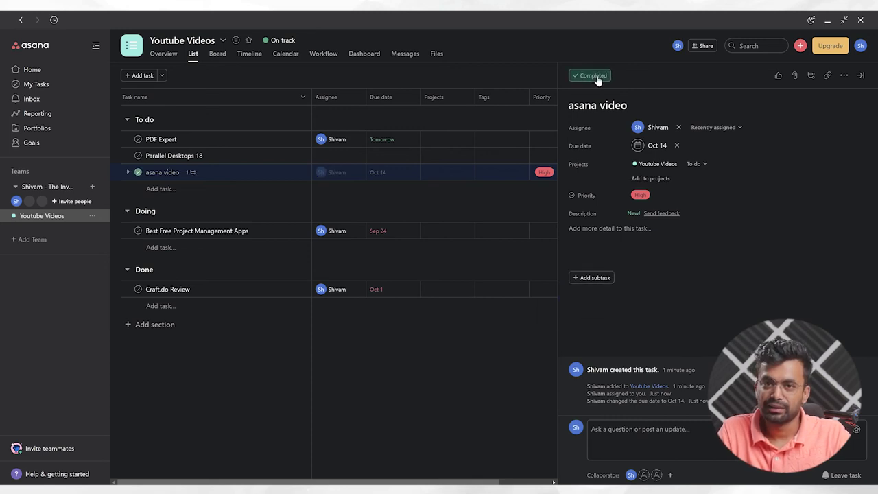
click(778, 77)
click(794, 77)
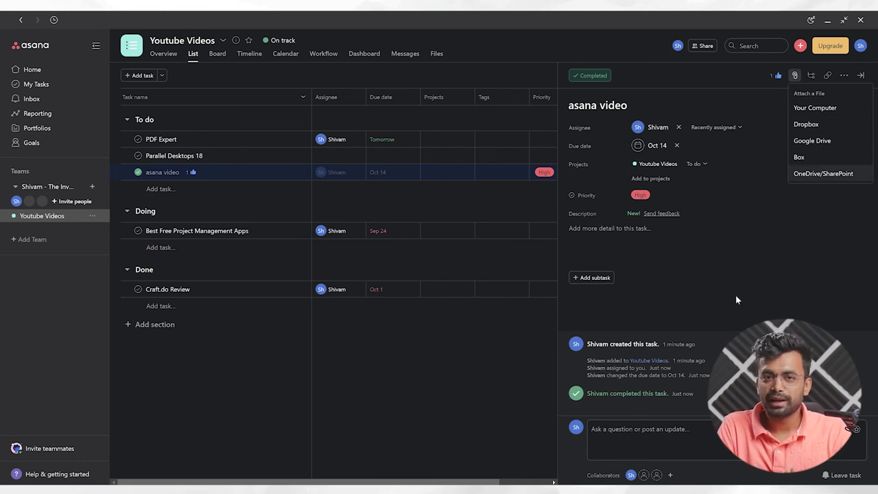
click(637, 429)
text(video done!)
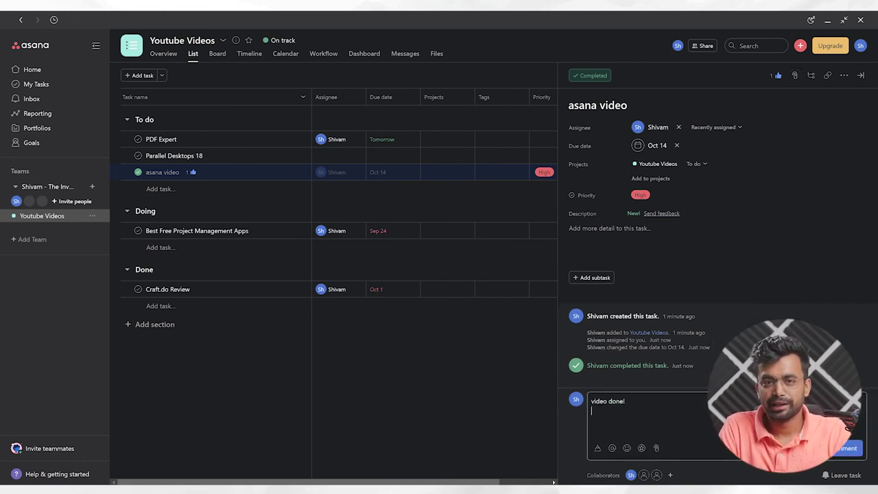
key(ctrl+Return)
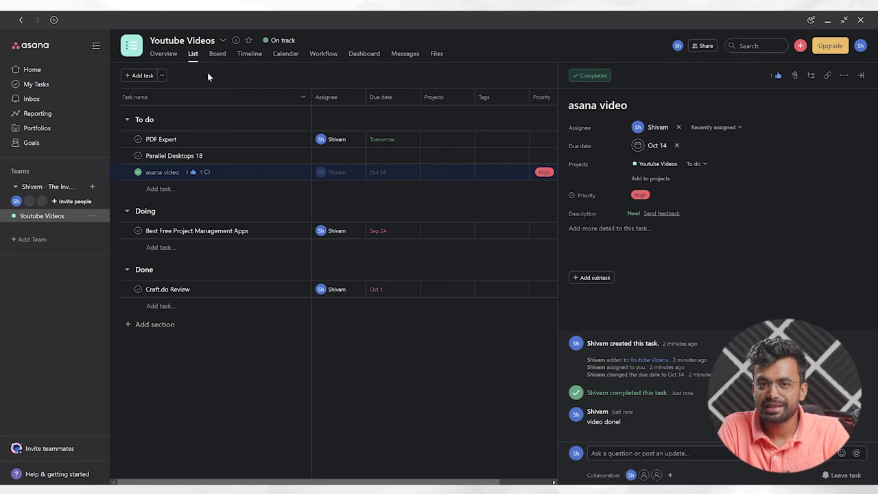
Browse the project's Overview, Files and Messages tabs, then bring up the app catalogue.
click(165, 55)
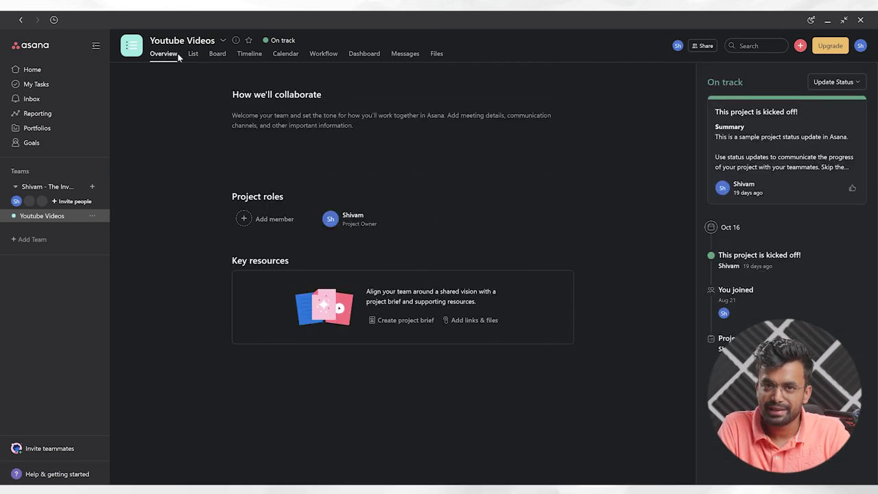
click(436, 55)
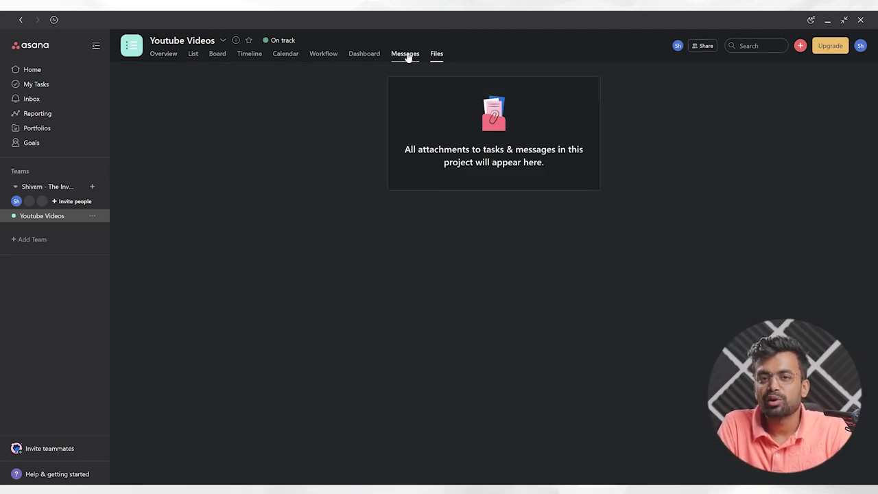
click(406, 55)
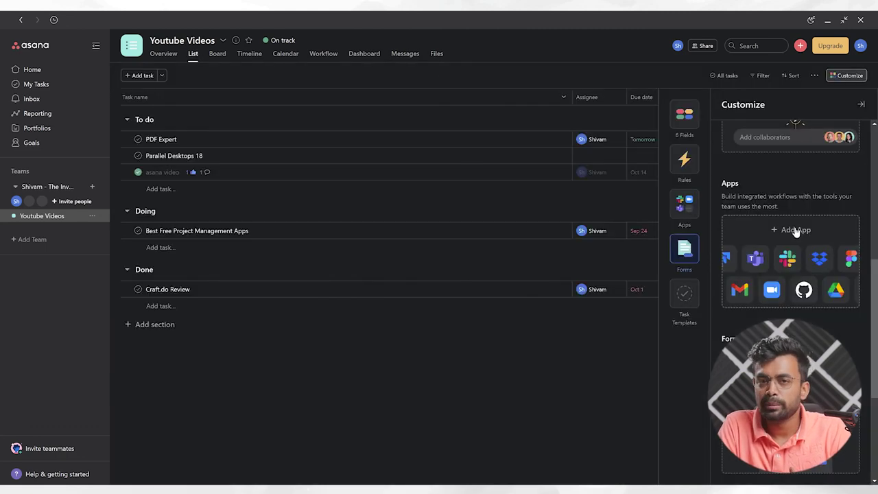
click(795, 231)
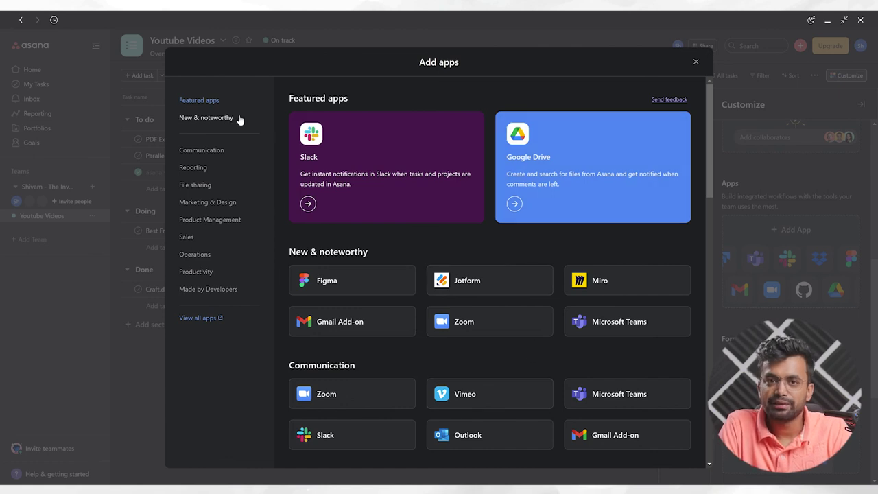
Browse the New & noteworthy, Communication, Reporting, File sharing, Marketing & Design and Operations app categories.
click(214, 125)
click(209, 155)
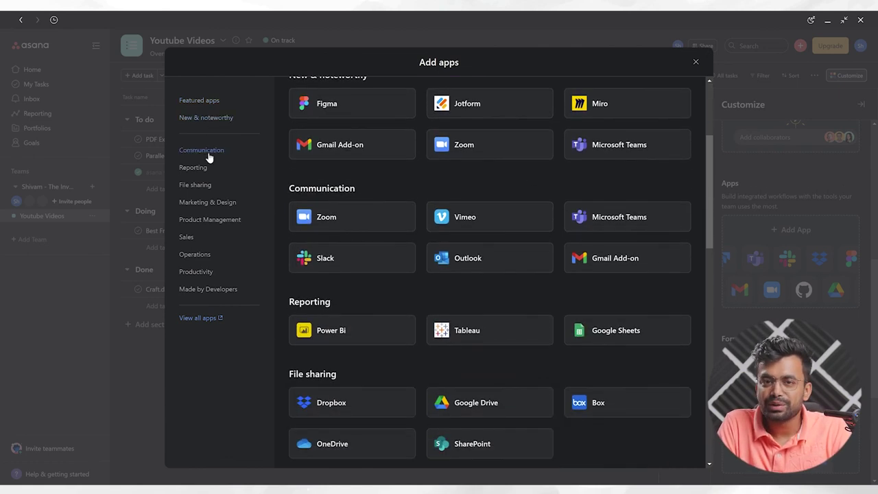
click(208, 169)
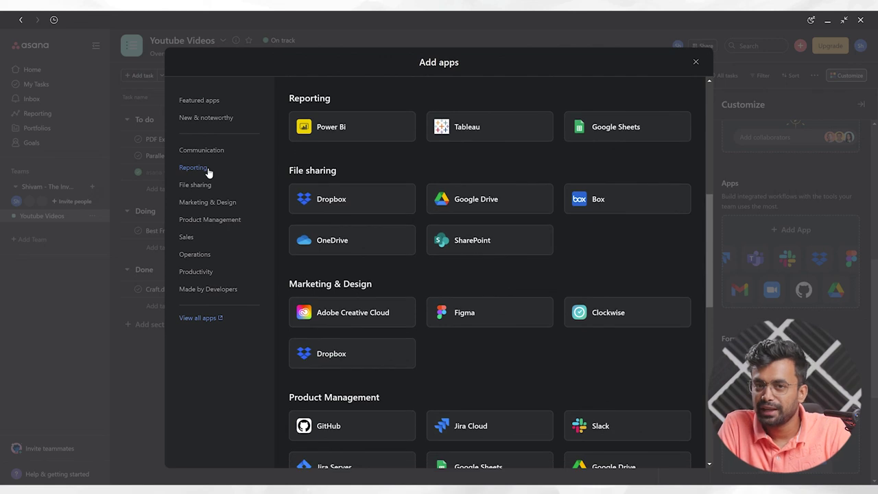
click(203, 187)
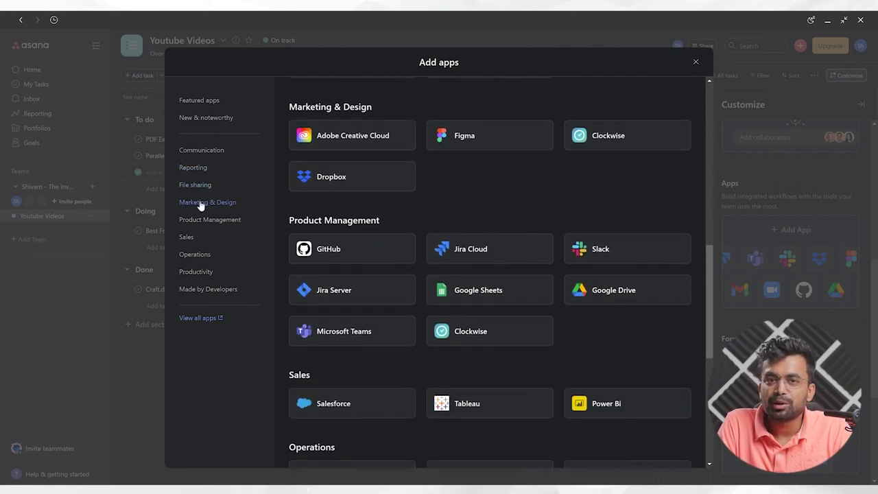
click(202, 221)
click(189, 239)
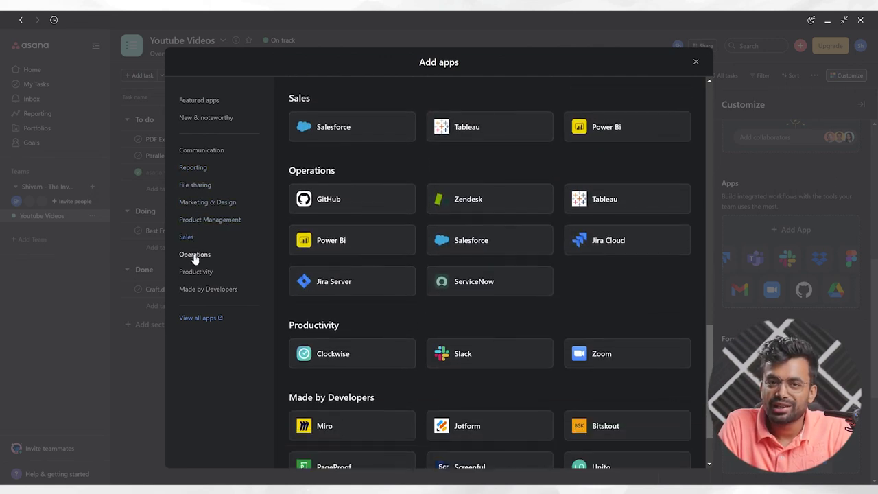